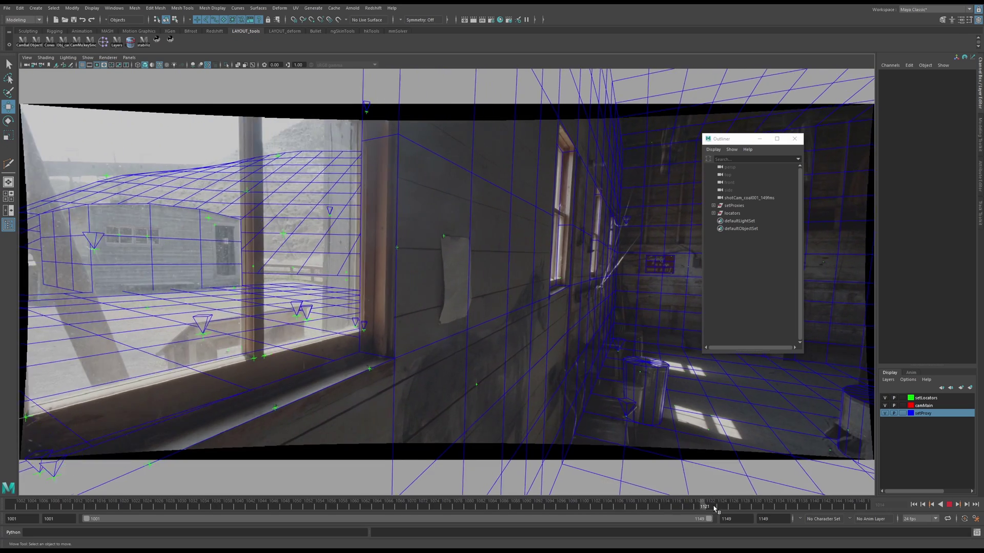
Scrub back through the shot and select shotCam_coal001_149fms to show its 10.915 focal length and film back
drag(715, 507, 21, 508)
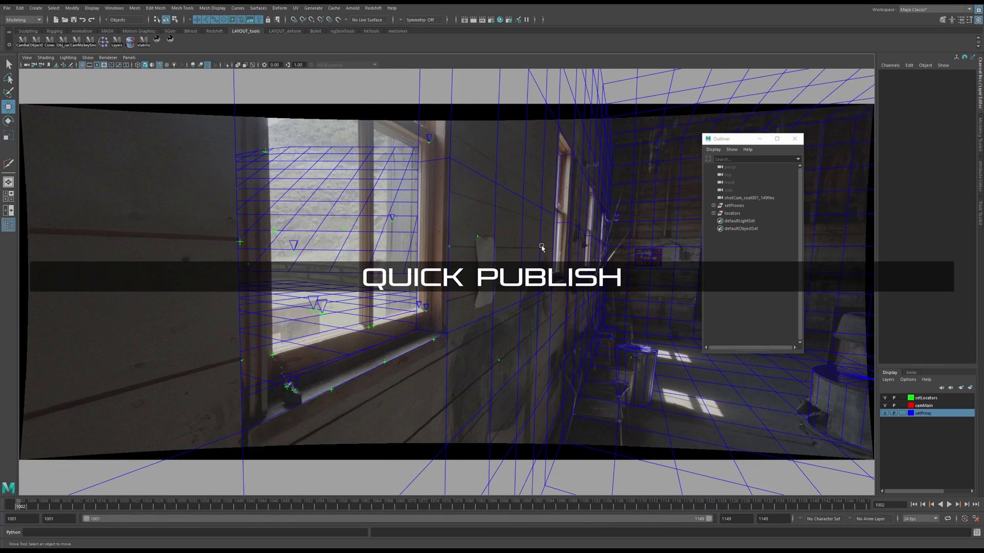
click(753, 199)
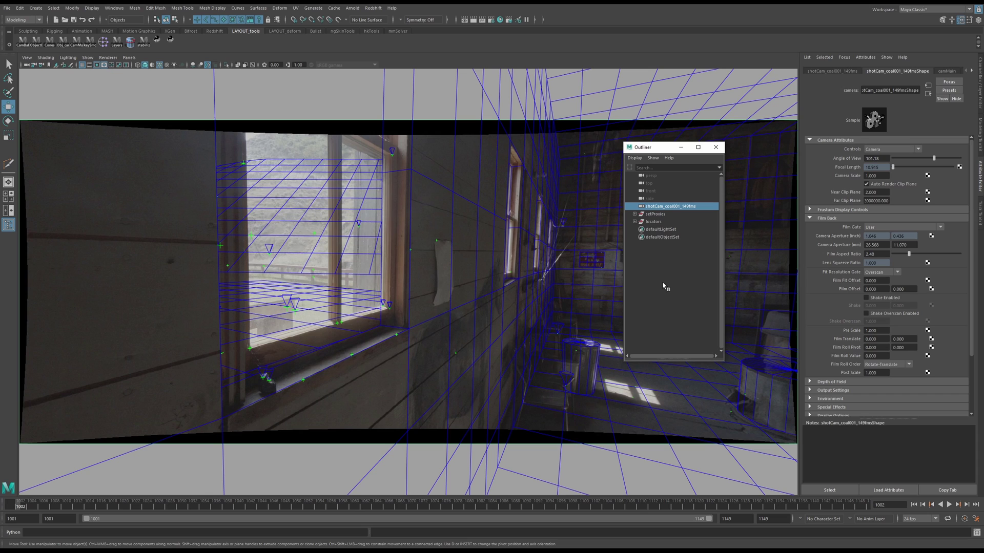
Open Render Settings beside the Outliner and reselect the shot camera to compare its 2160 x 900 image size
click(665, 243)
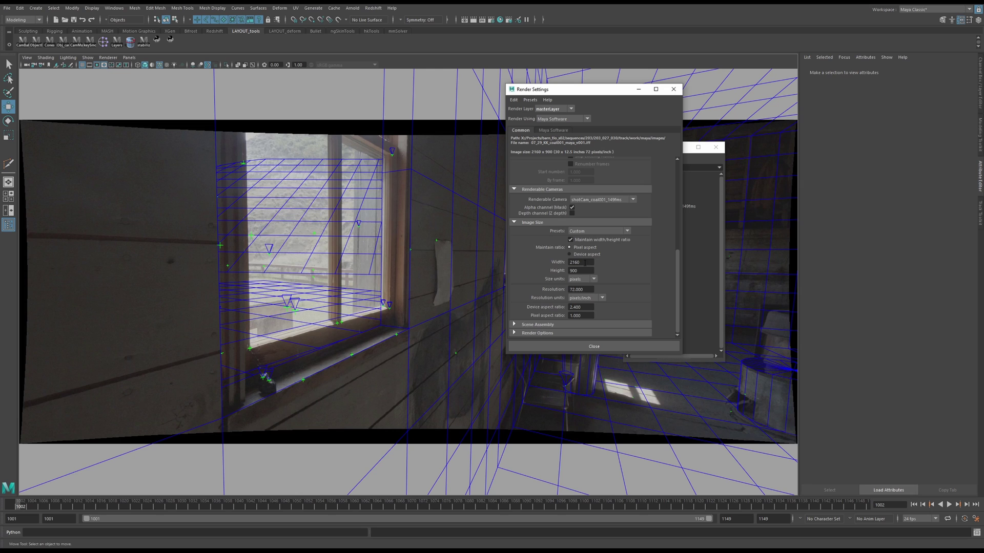
drag(573, 89, 392, 106)
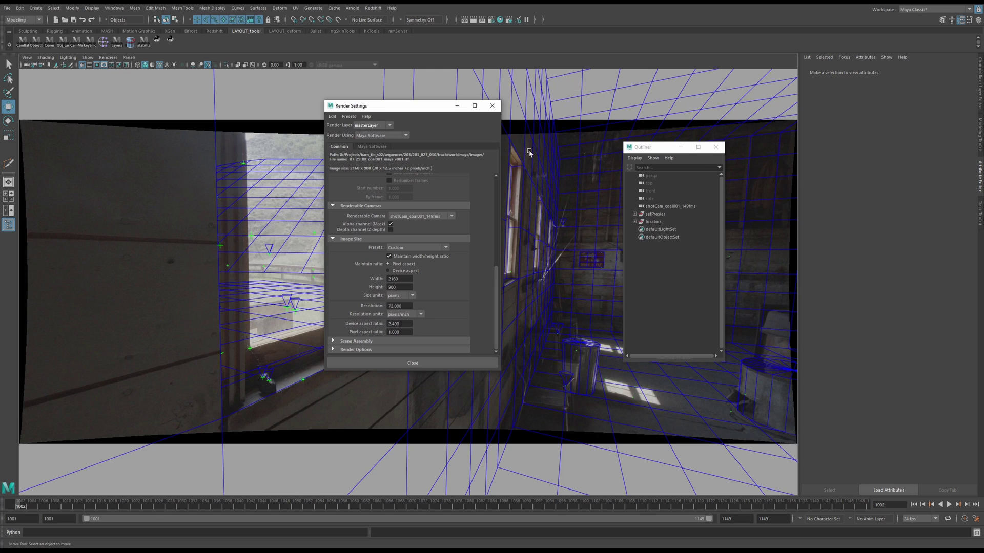
click(666, 206)
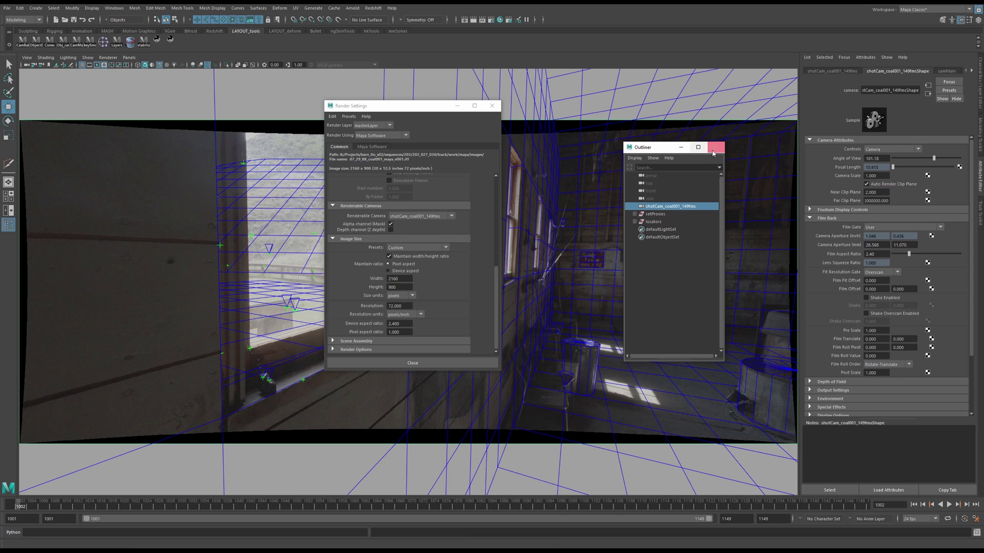
Close the Outliner and Render Settings, then play back with Wireframe on Shaded toggled off and on
click(716, 147)
click(491, 105)
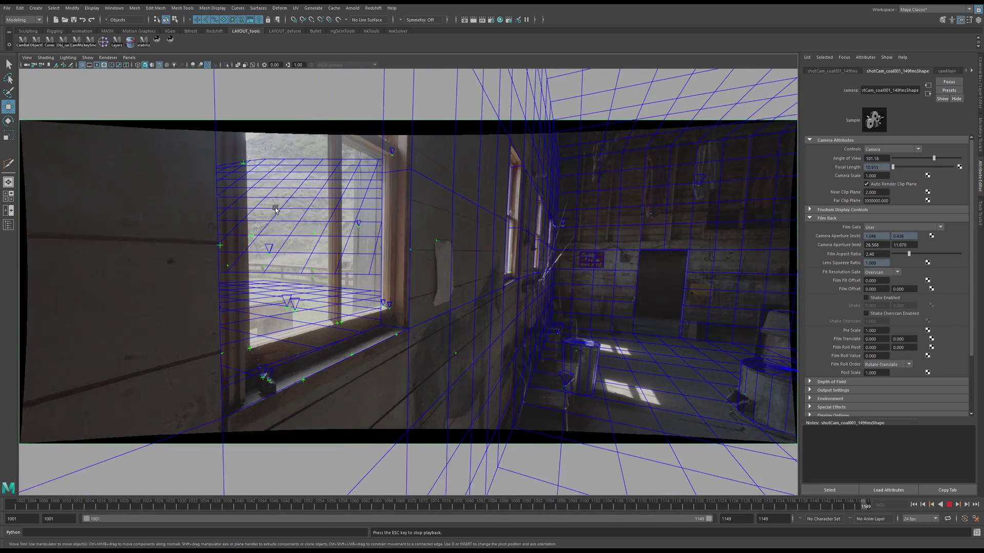
key(Escape)
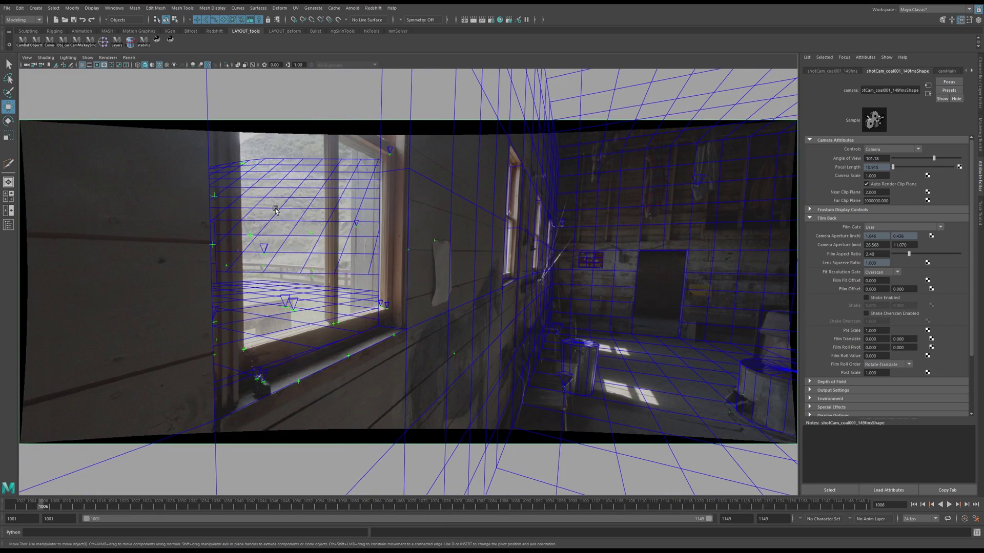
click(159, 65)
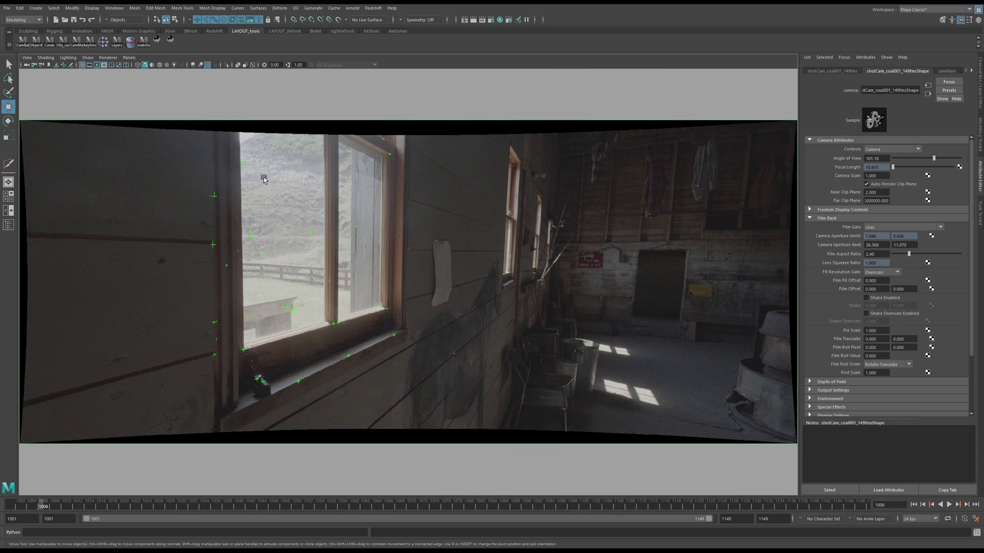
click(159, 65)
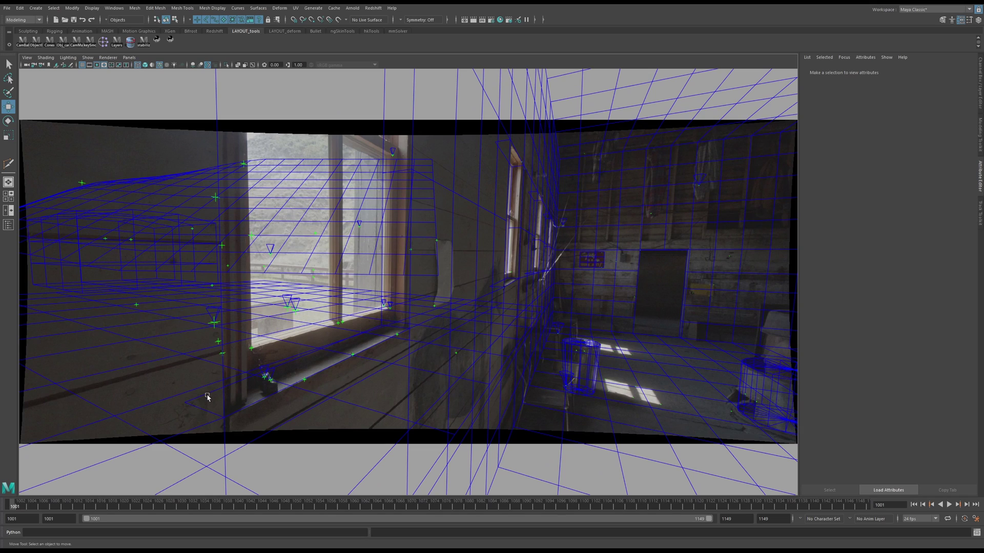
Assign the Use Background material to the setProxies group and switch to smooth shading
drag(102, 504, 14, 505)
click(401, 292)
key(shift+o)
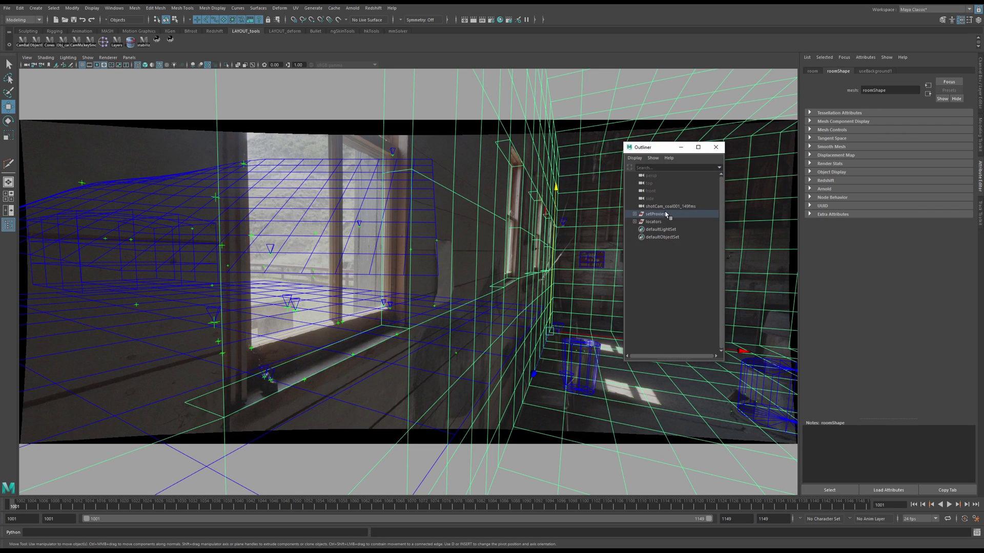
click(661, 214)
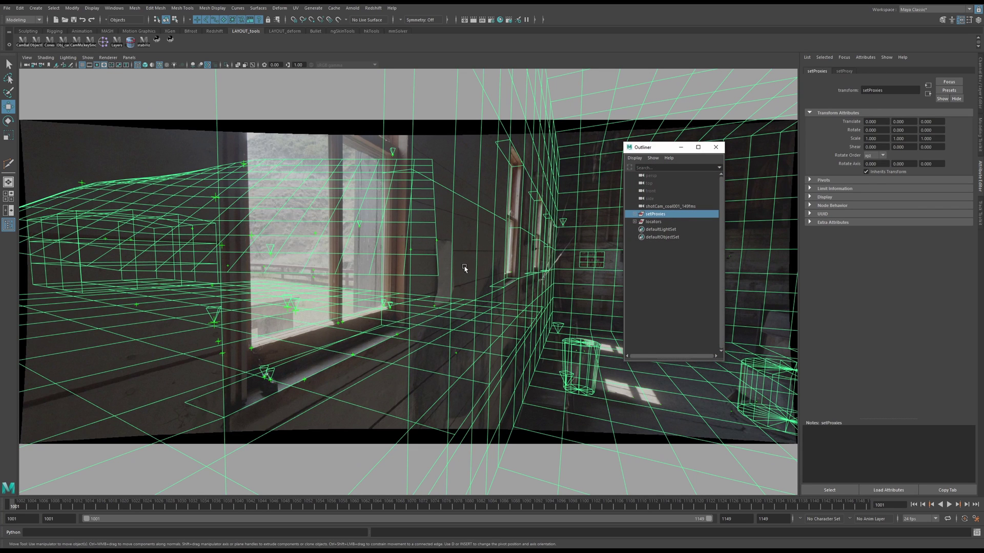
right_drag(452, 258, 507, 516)
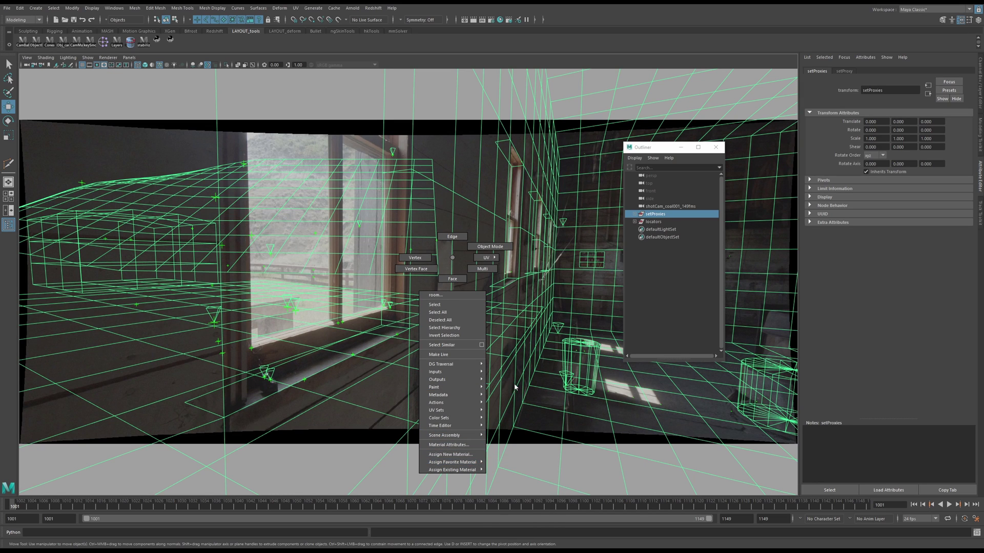
click(565, 340)
key(5)
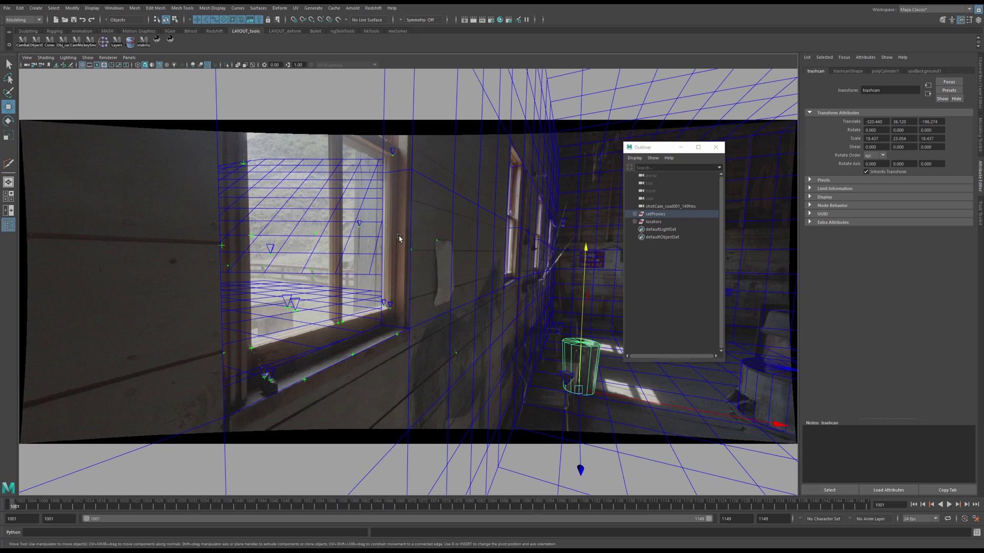
Play the shot from frames 1001 and 1027, checking the ground plane and room proxy against the plate
click(366, 313)
key(alt+v)
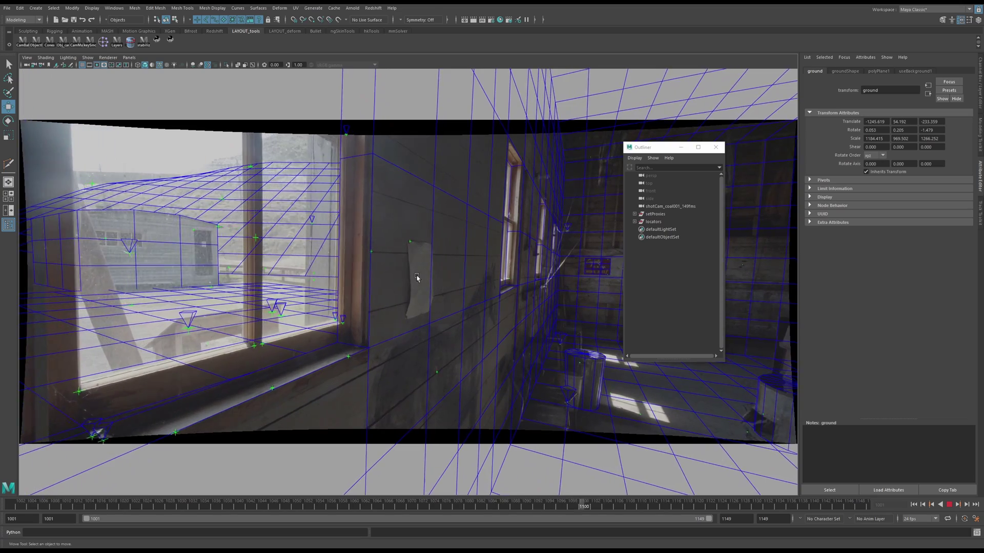
click(564, 481)
key(alt+v)
drag(605, 505, 15, 505)
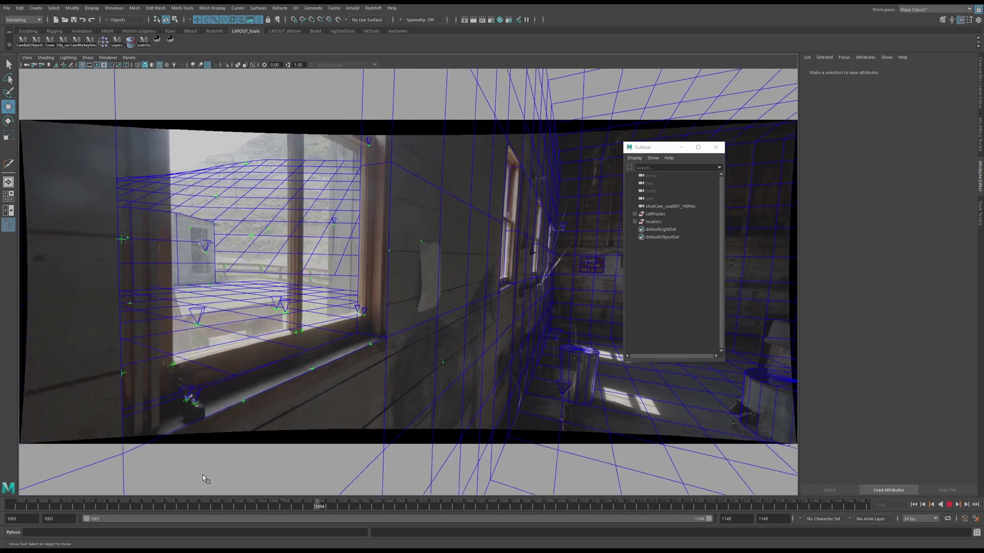
click(381, 263)
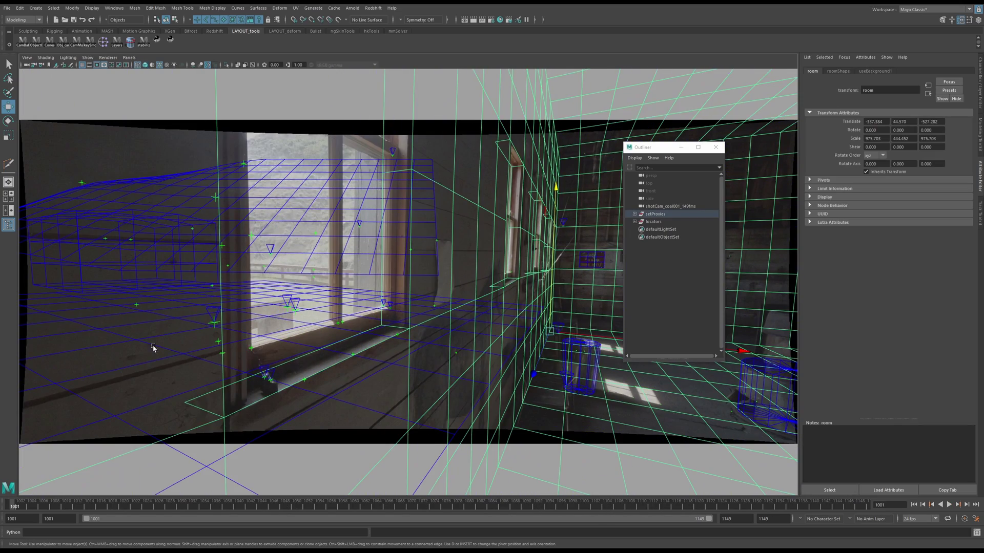
click(175, 505)
key(alt+v)
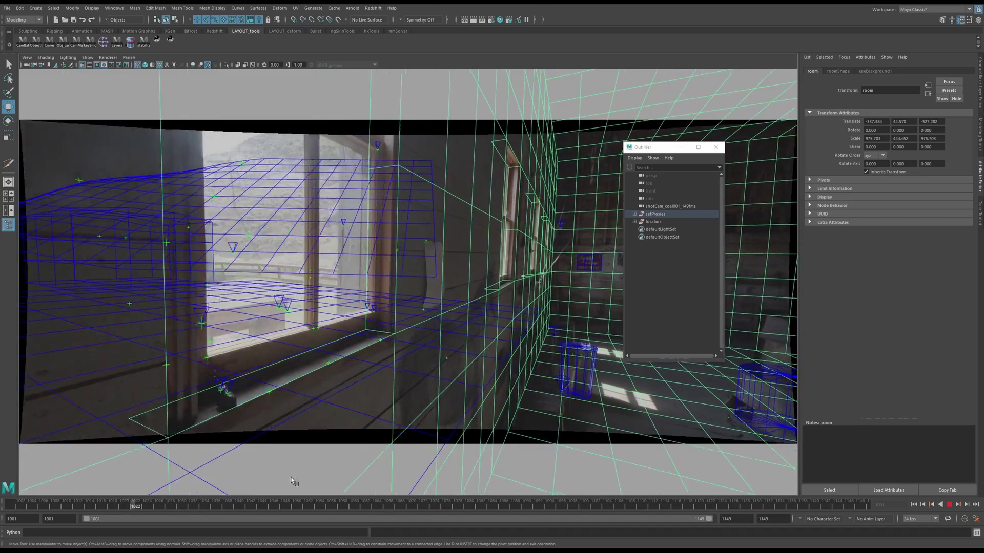
click(384, 479)
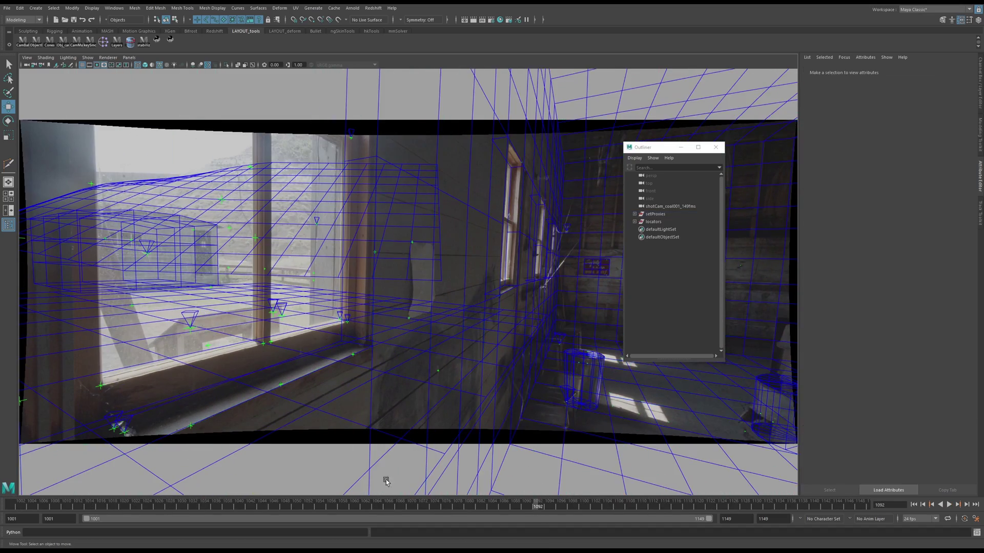
key(alt+shift+v)
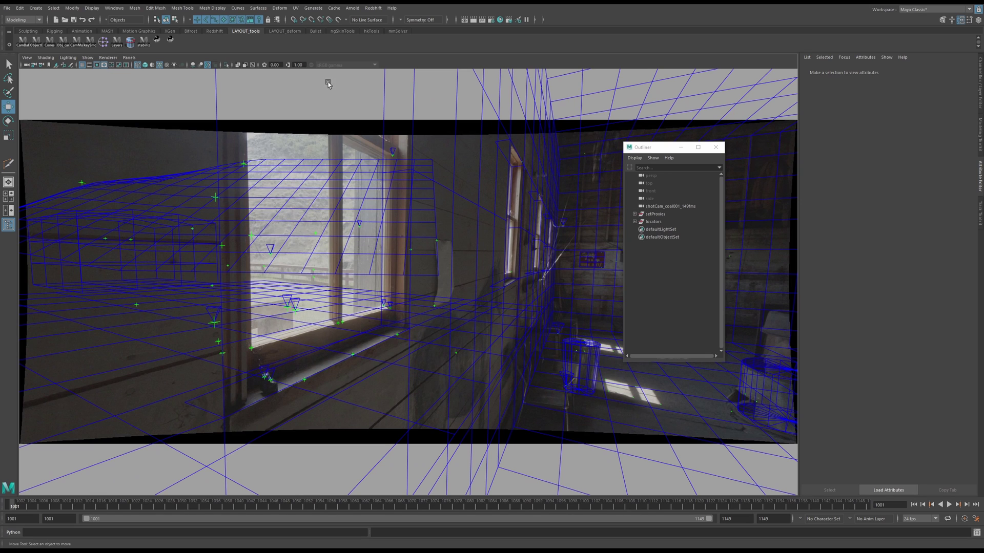
Create the camMain, setProxy and setLocators display layers from the camera, setProxies and locators
click(358, 254)
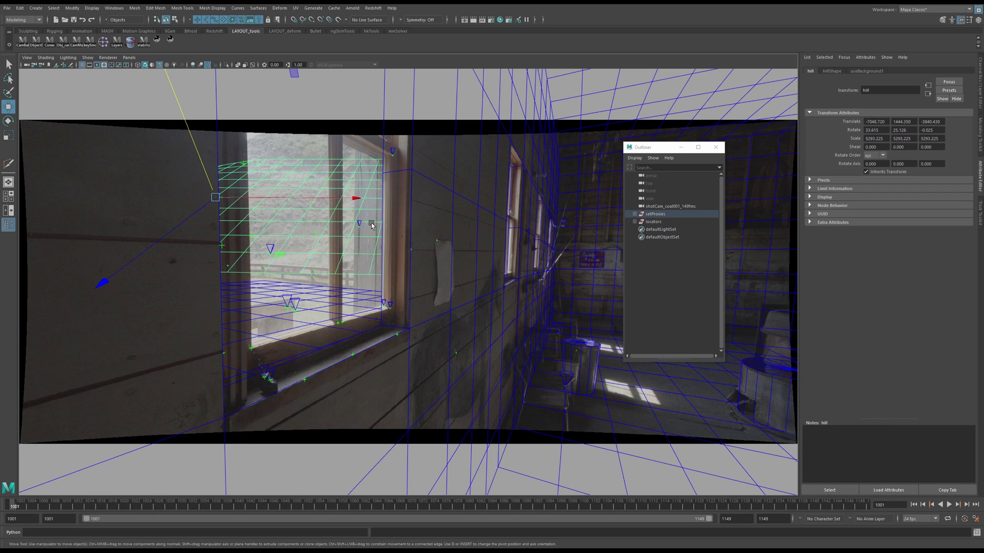
click(668, 207)
shift+click(658, 214)
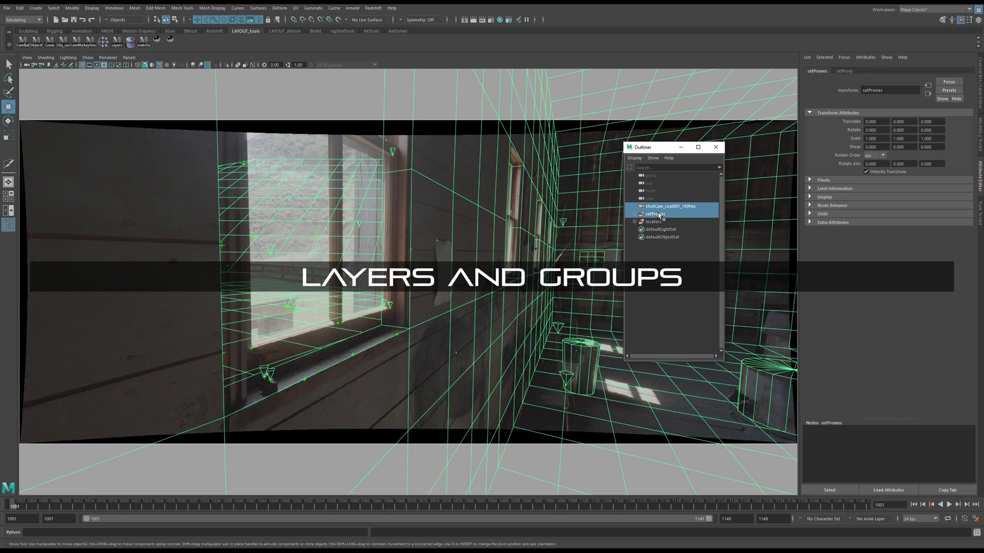
shift+click(658, 222)
key(ctrl+a)
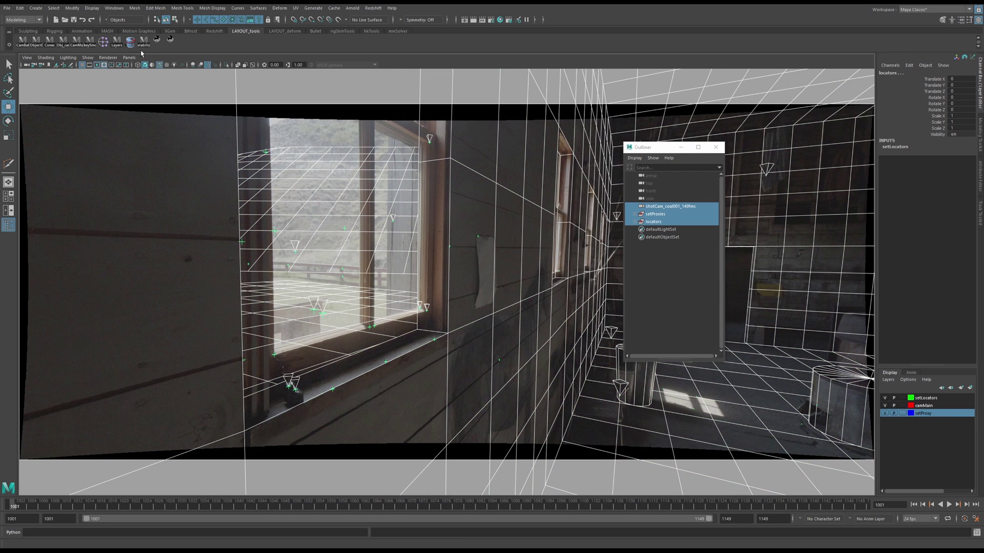
click(118, 48)
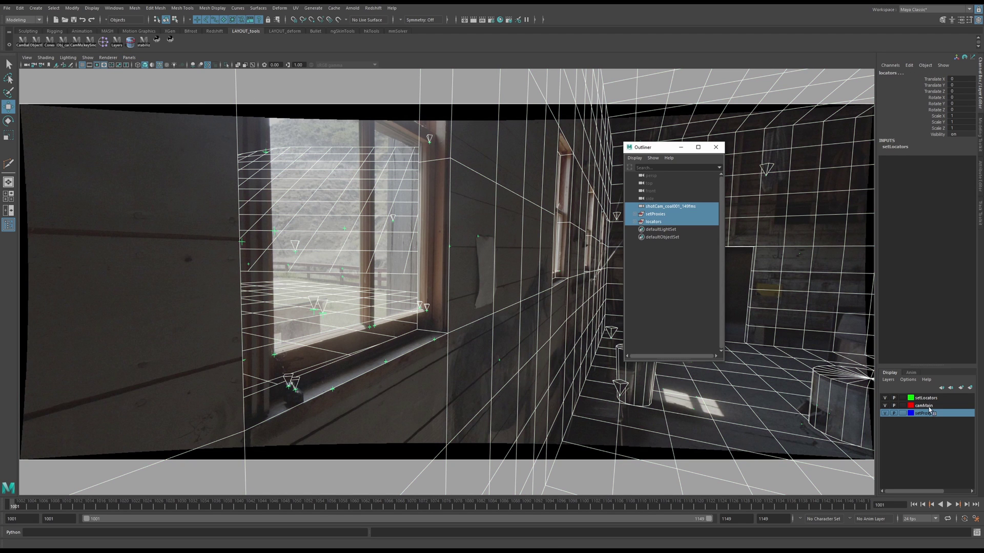
Create a trial empty layer1, delete it again, and move the Outliner to the left
click(653, 263)
click(665, 207)
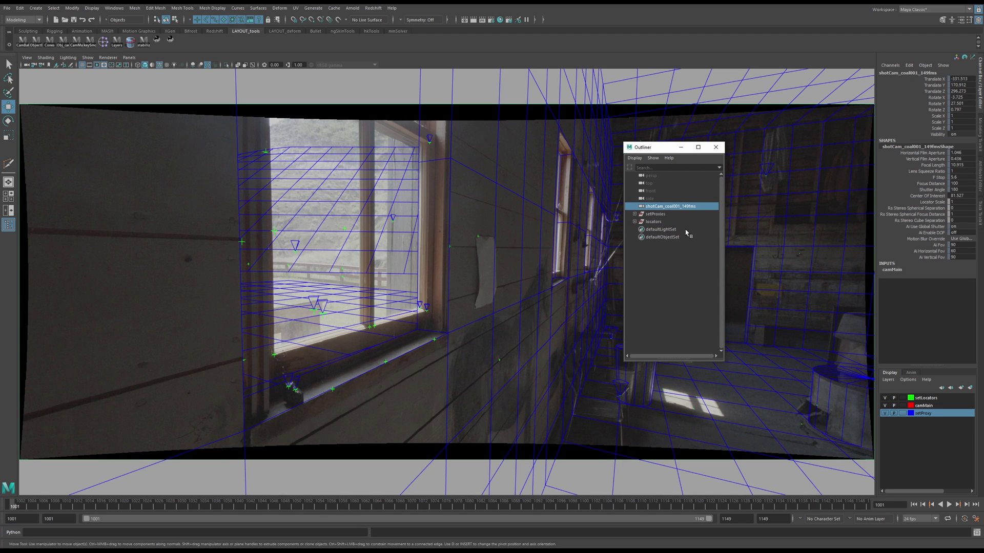
click(970, 391)
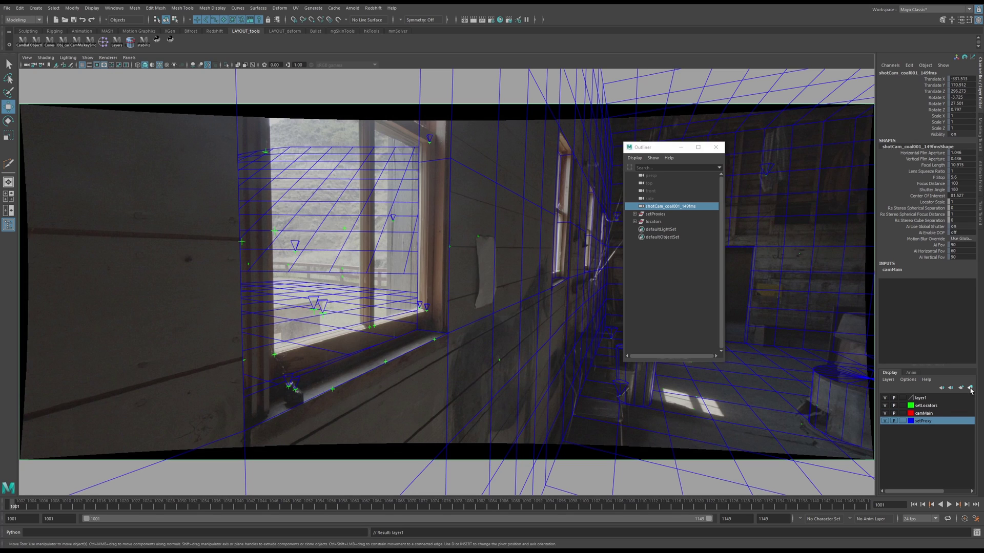
double_click(915, 399)
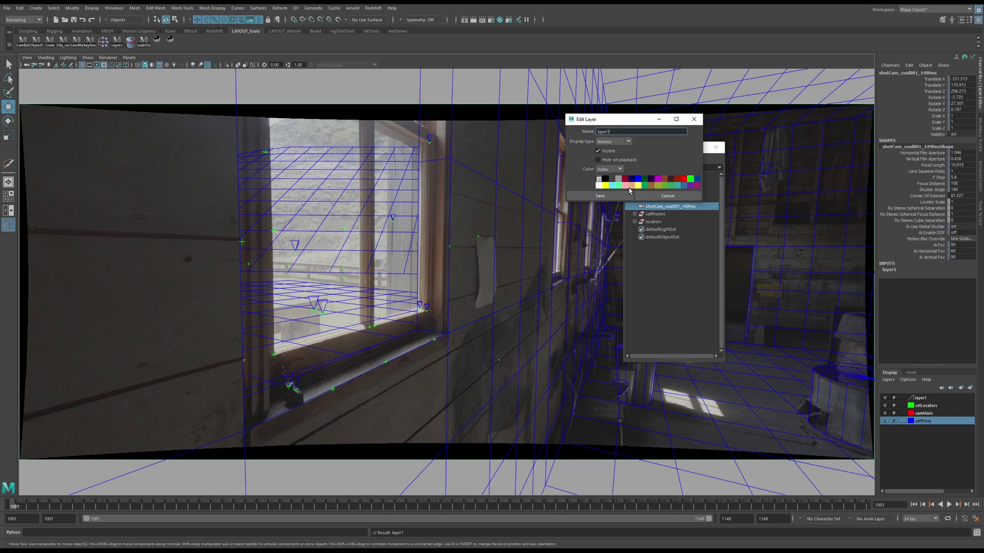
click(651, 195)
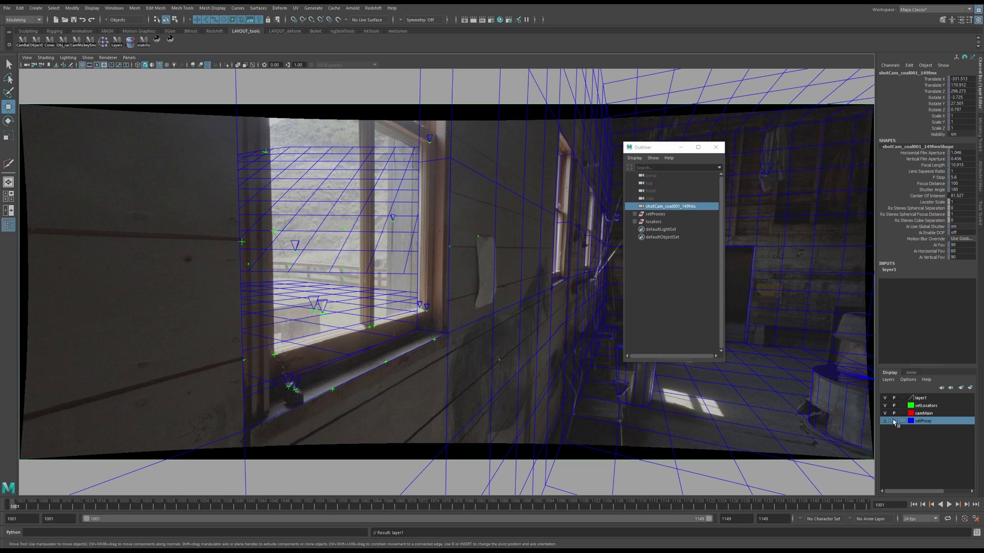
click(920, 399)
right_click(920, 399)
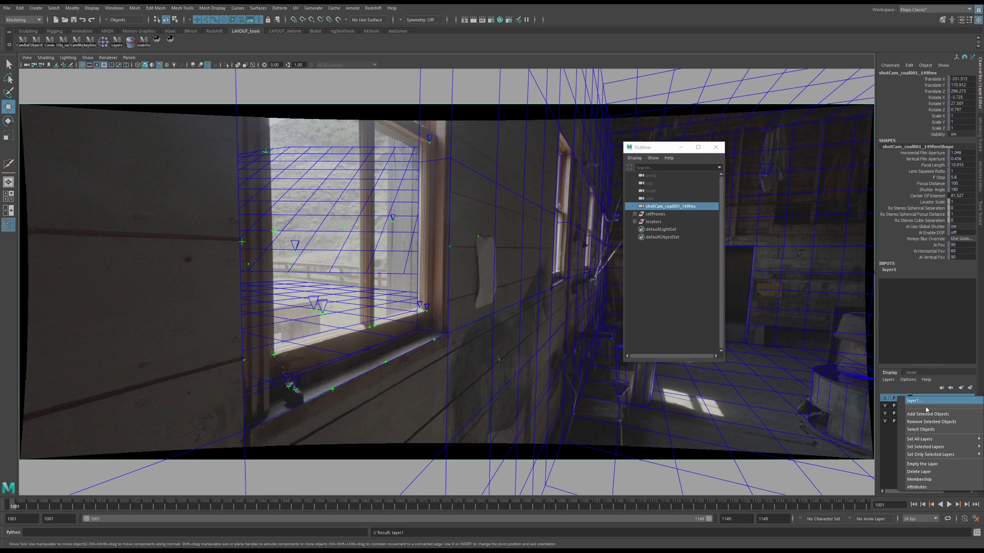
click(917, 467)
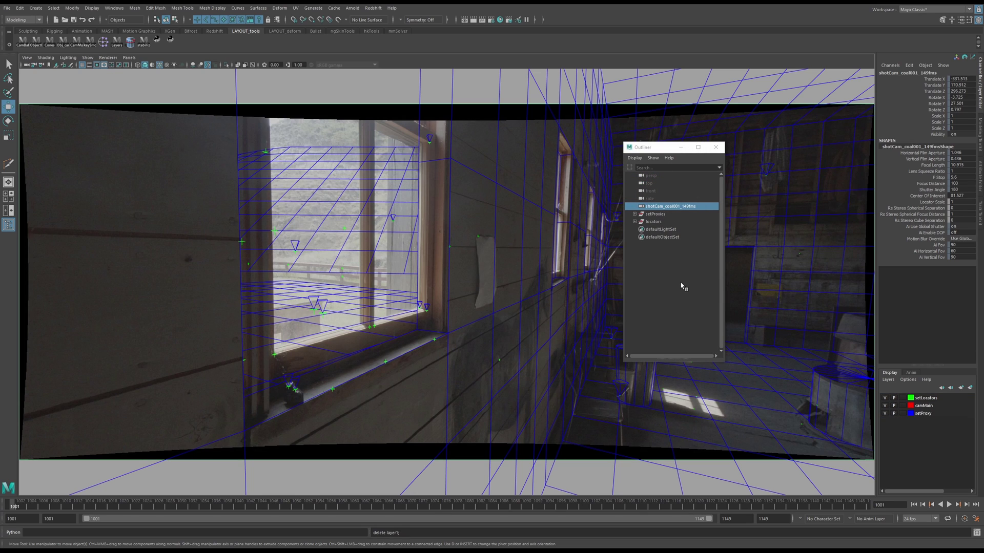
drag(651, 148, 288, 150)
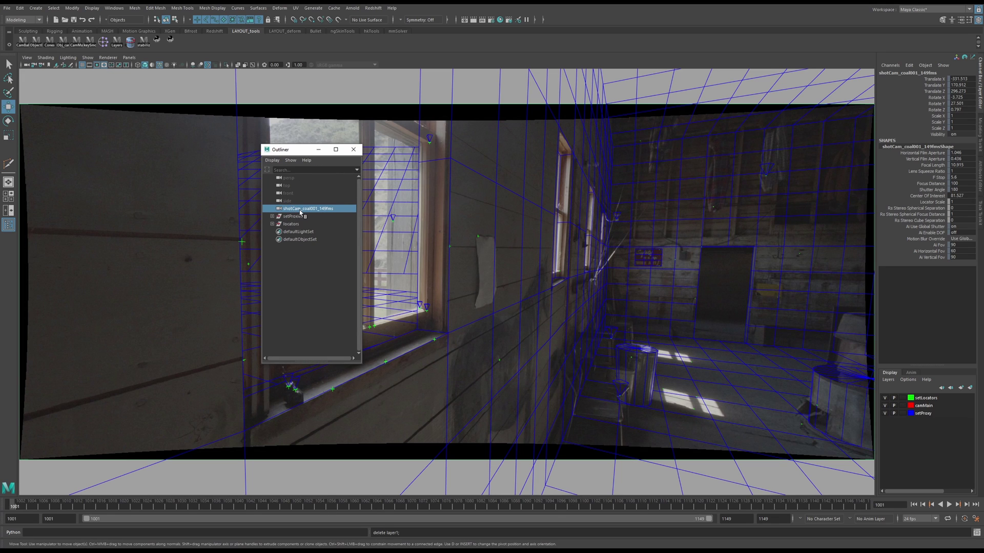
Select the locators set, collapse setProxies, clear the selection and close the Outliner
click(299, 224)
click(272, 216)
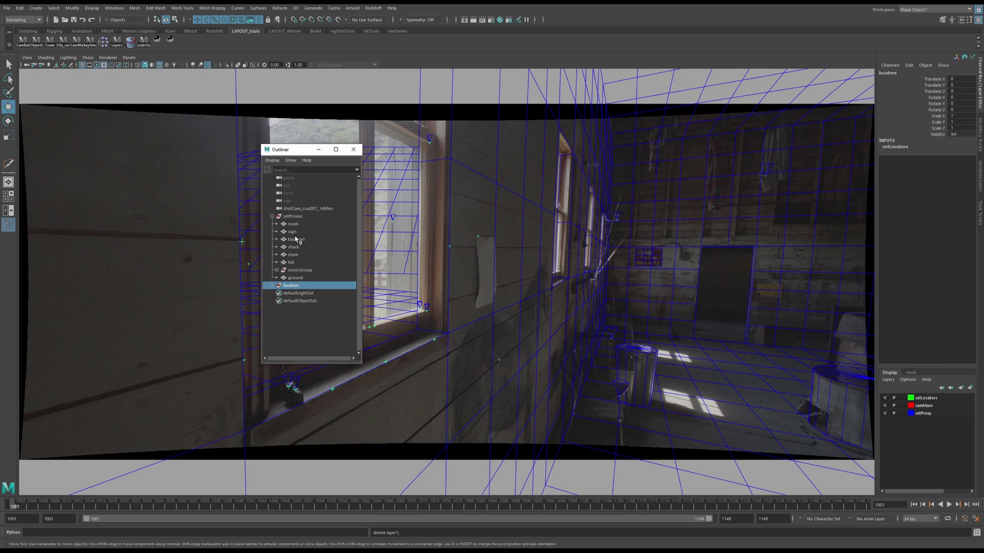
click(272, 216)
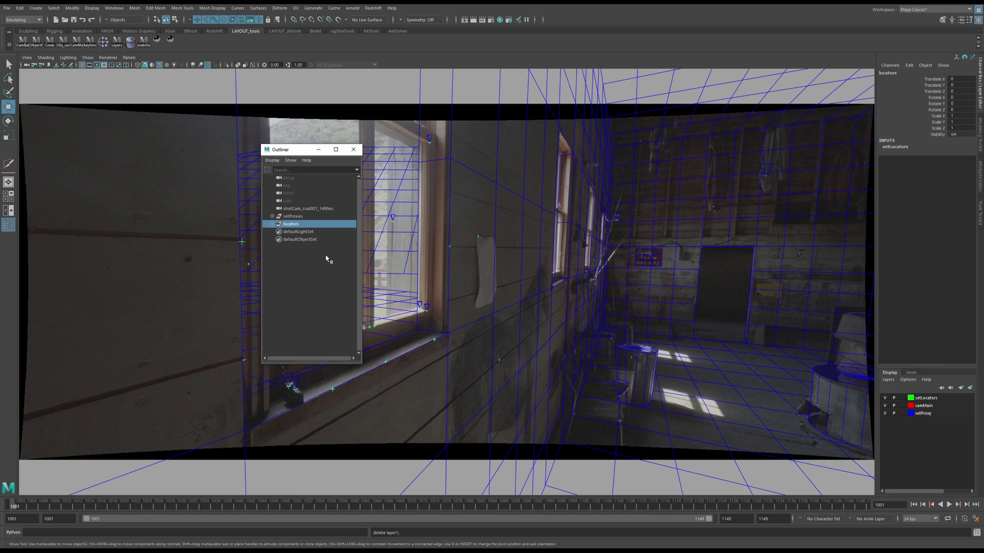
click(316, 336)
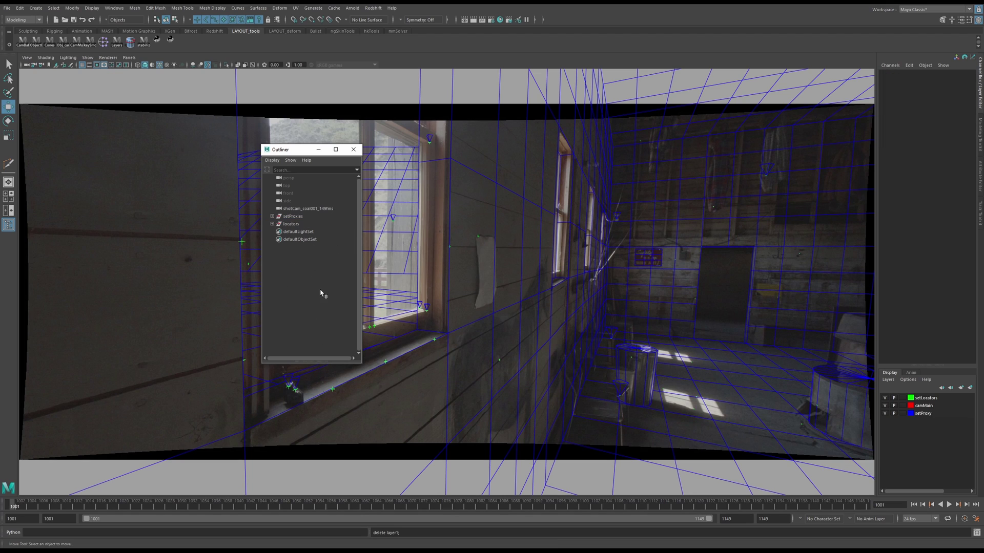
click(353, 149)
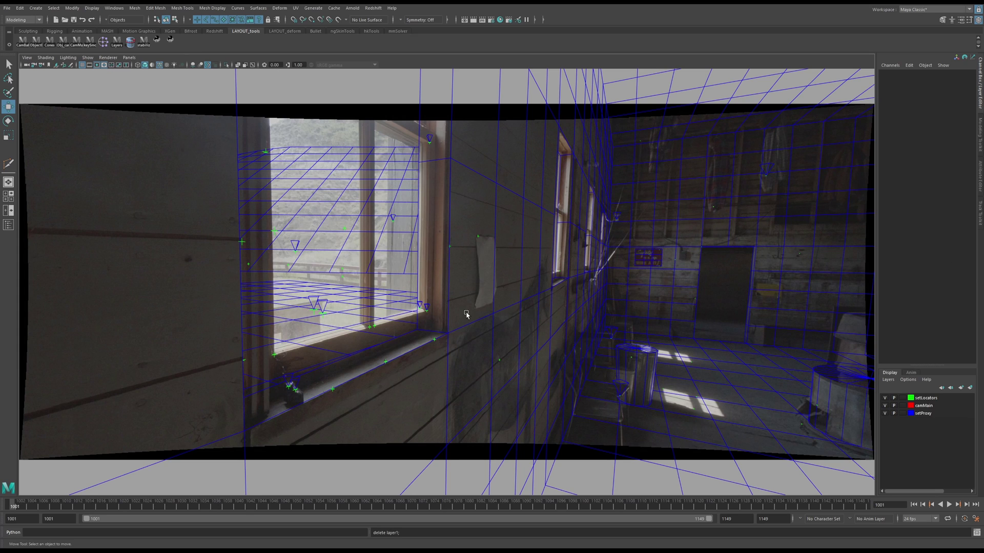
Run File > Optimize Scene Size, confirm removing unused nodes and empty layers, then scrub the shot
click(8, 9)
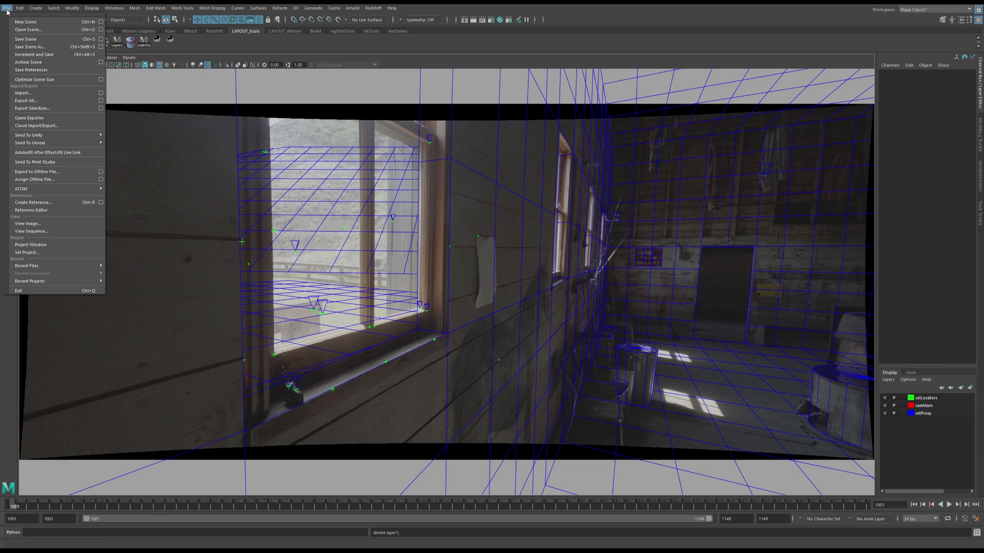
click(100, 80)
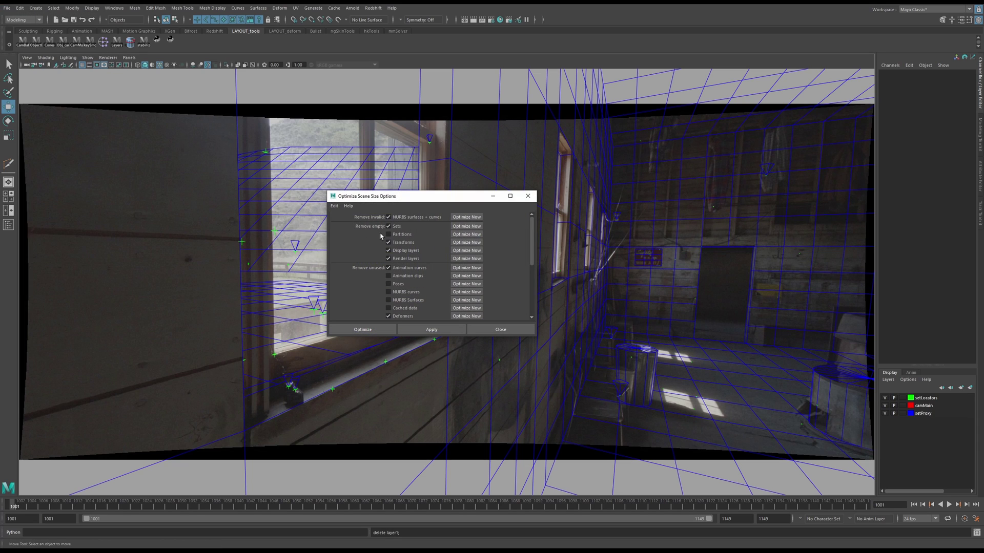
scroll(375, 264, down, 8)
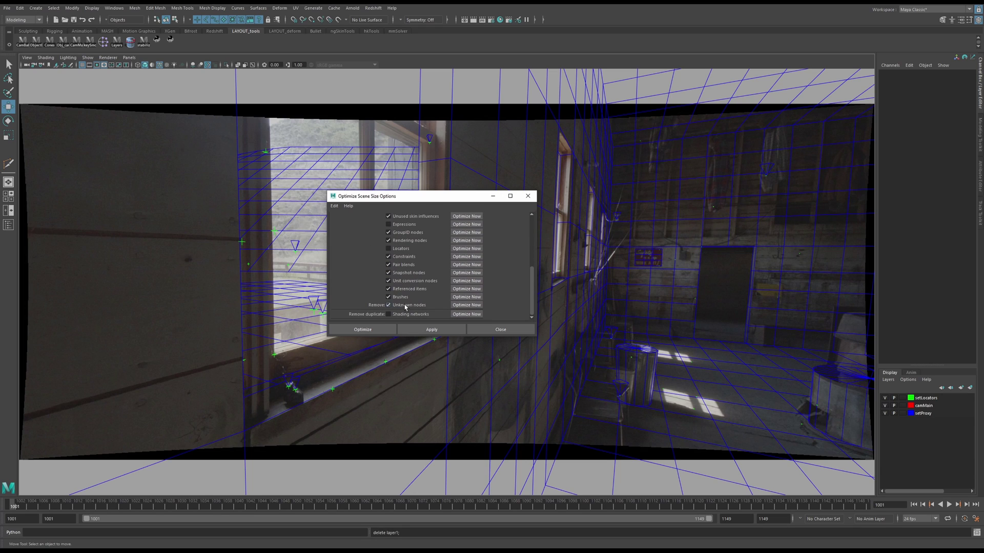
click(370, 328)
click(478, 278)
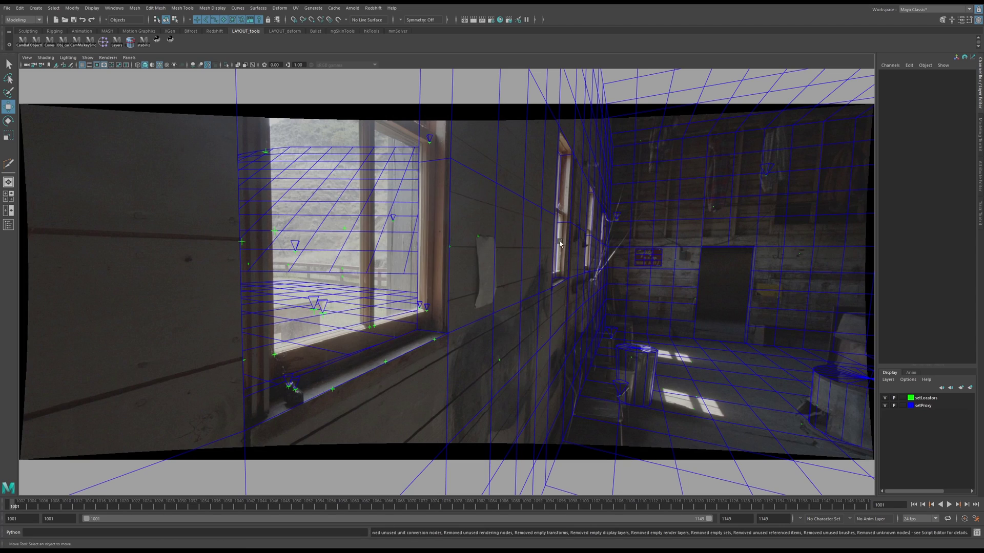
drag(194, 509, 20, 509)
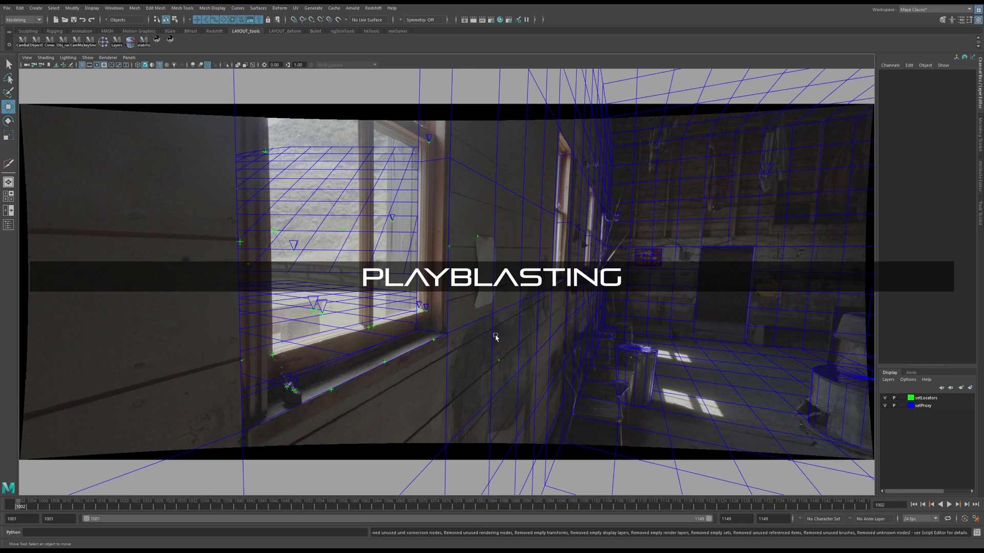
Open Playblast Options and check the qt format with Photo - JPEG encoding
right_click(512, 507)
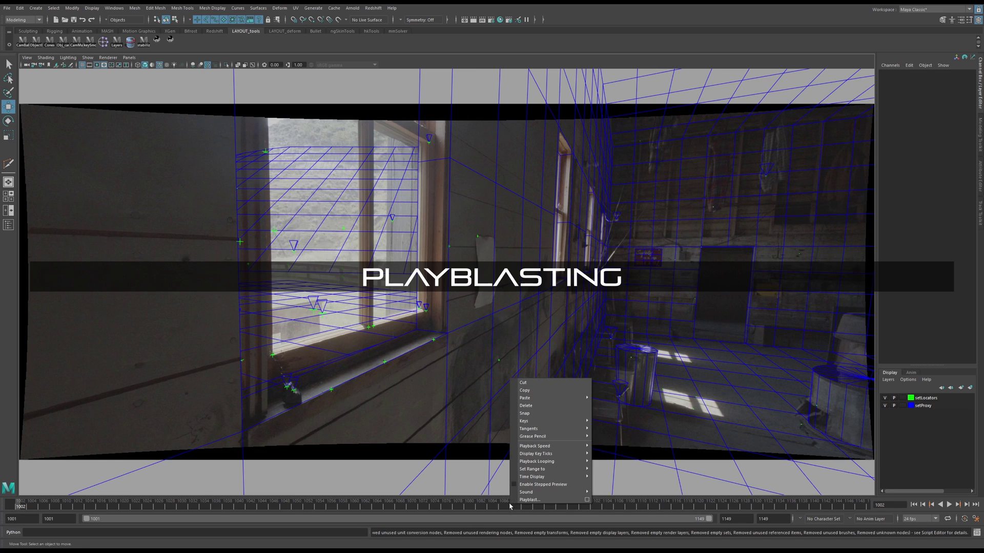
click(587, 501)
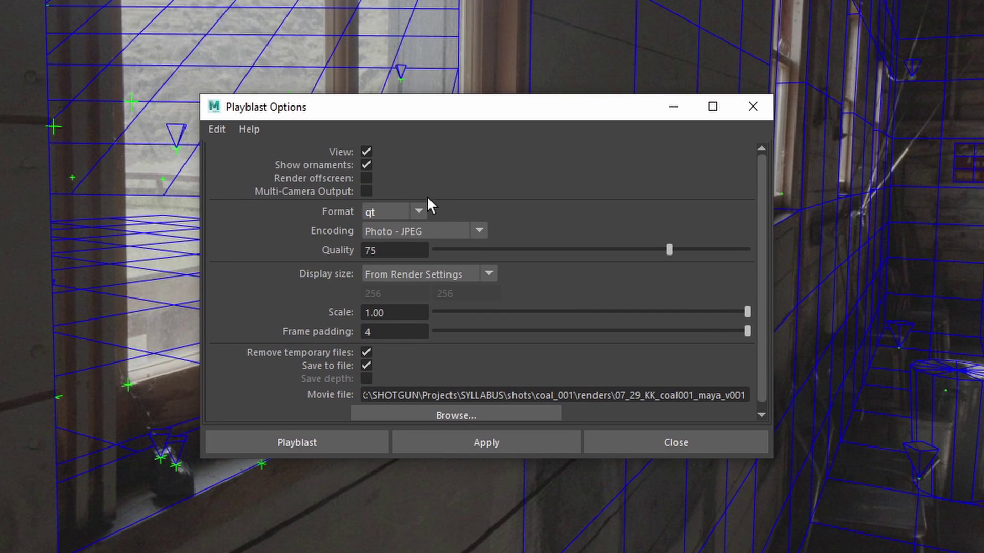
click(419, 210)
click(434, 222)
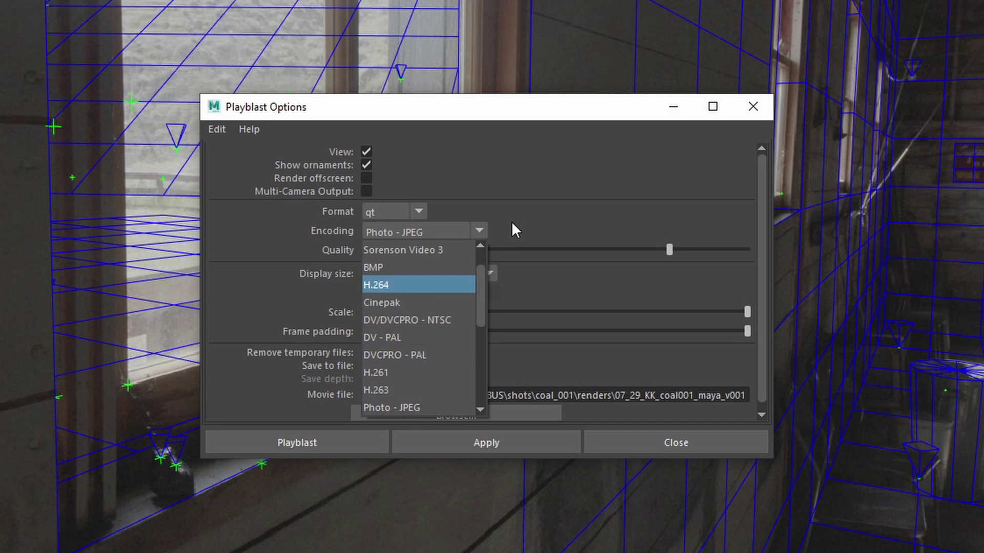
click(468, 211)
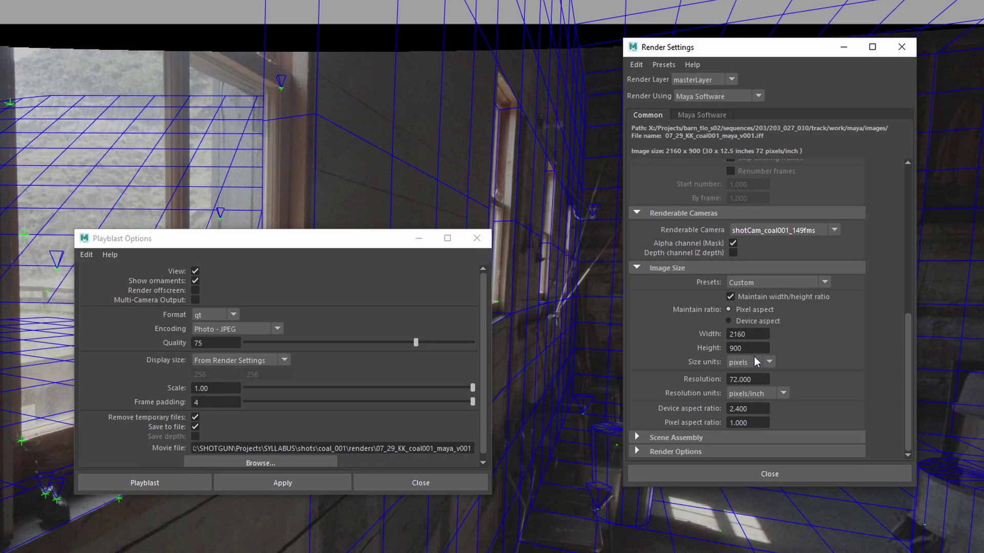
click(733, 472)
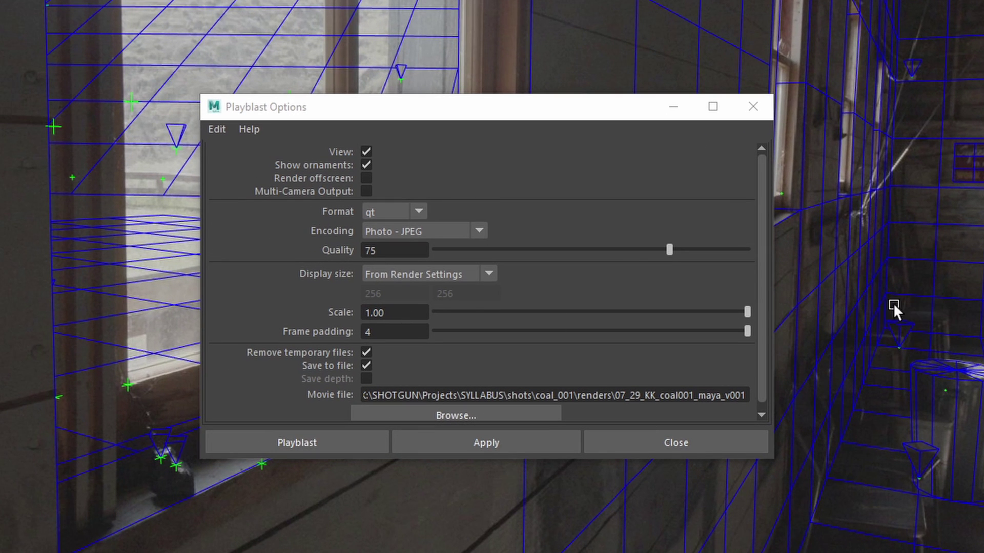
Set the playblast scale to 1.00 after briefly trying 0.50
double_click(410, 310)
text(0.5)
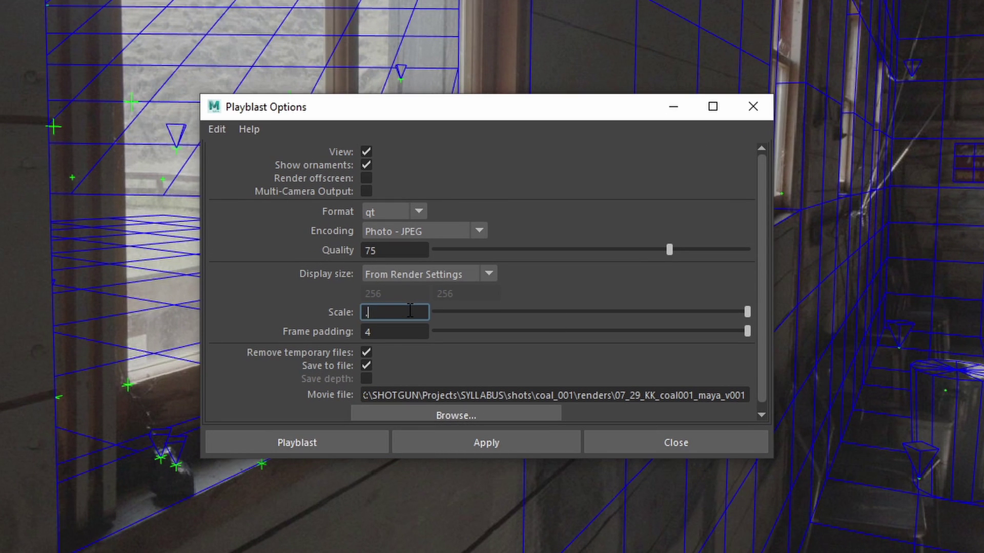
key(Return)
click(409, 310)
double_click(393, 317)
text(1)
key(Return)
Set the output to the existing coal001 movie in renders, confirming the overwrite
drag(644, 397, 618, 413)
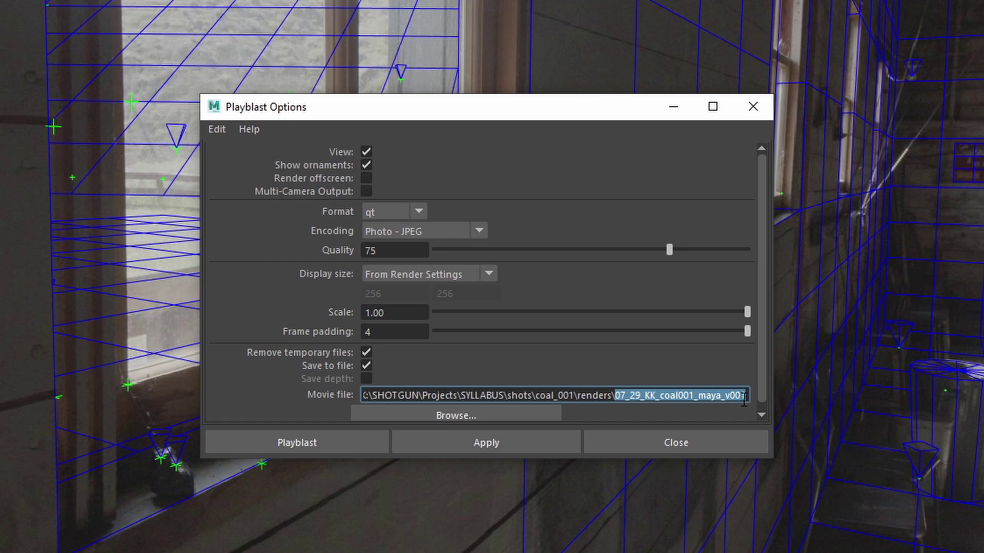
click(523, 415)
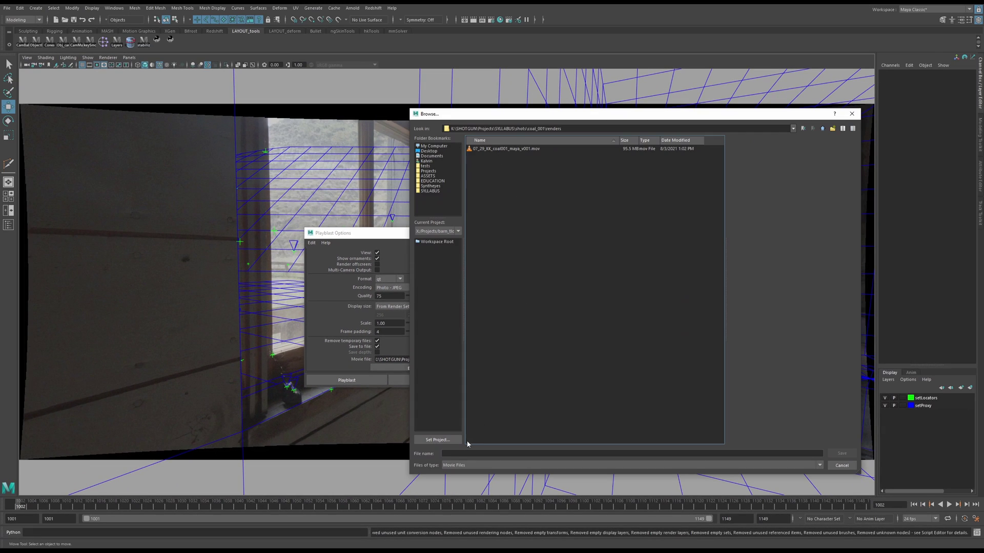
click(460, 453)
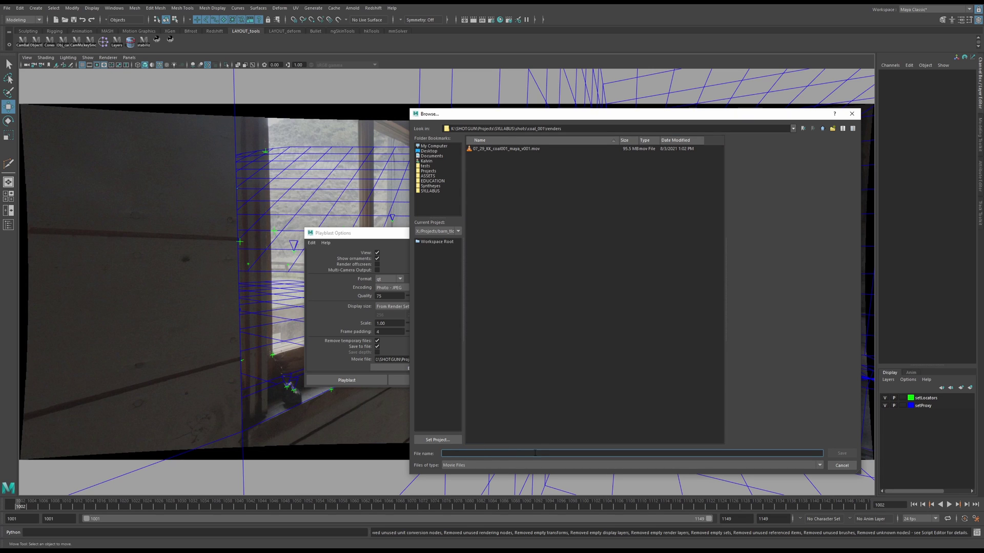
click(510, 149)
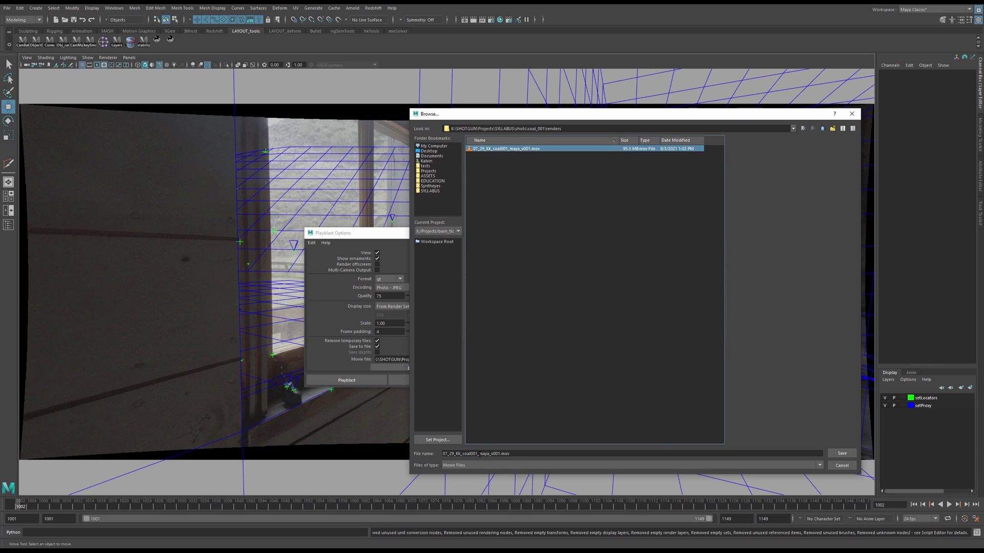
click(842, 454)
click(620, 303)
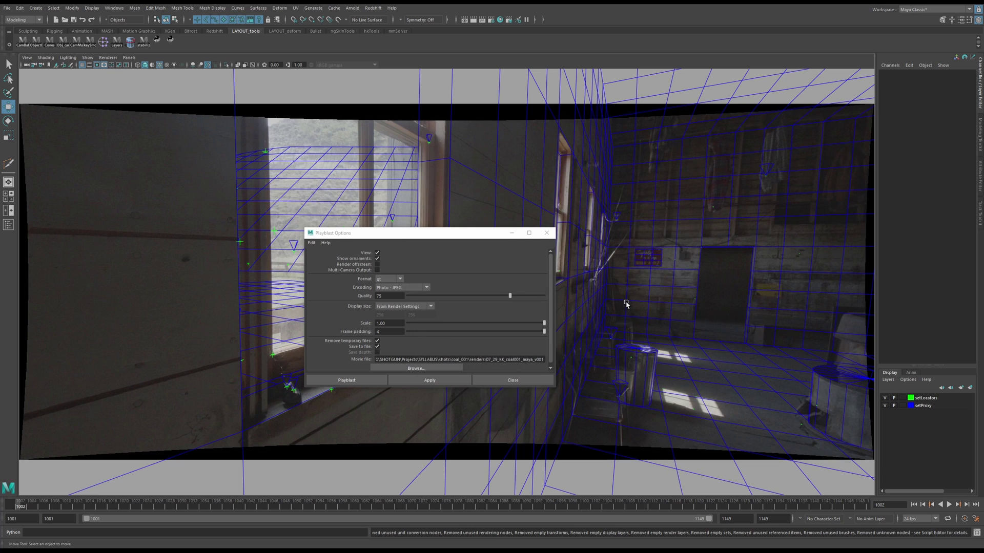
drag(450, 234, 624, 258)
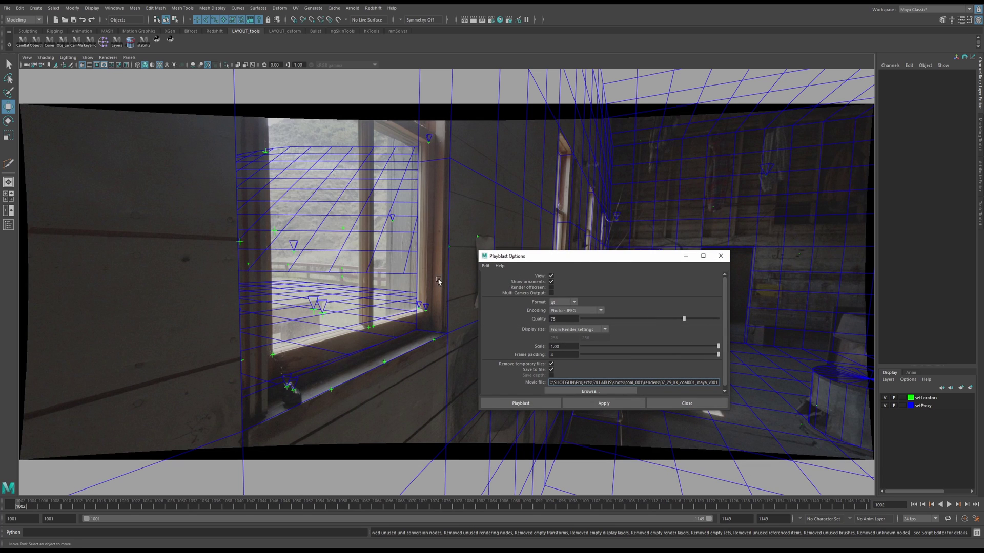
Turn the heads-up display on and back off from the viewport Show menu
click(395, 275)
click(331, 313)
click(457, 259)
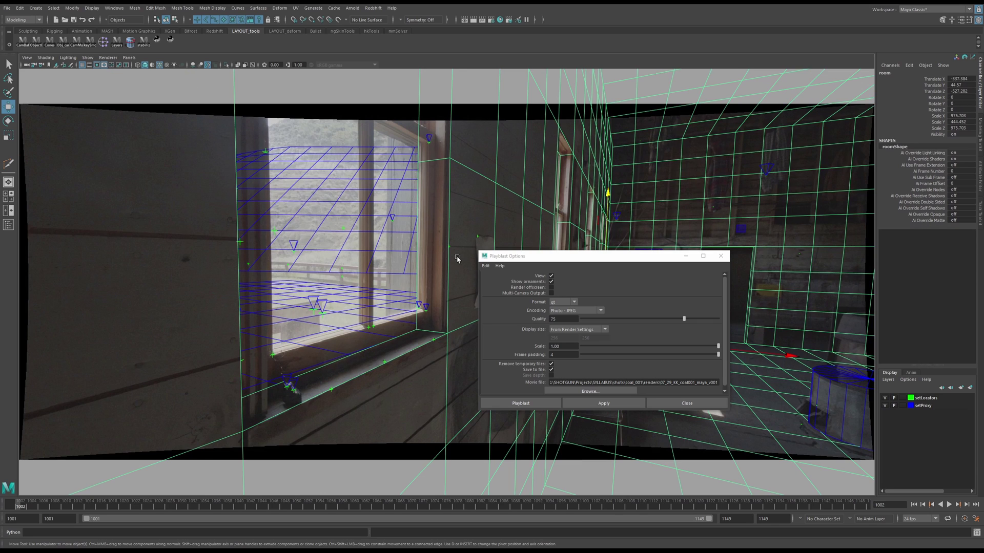
click(88, 57)
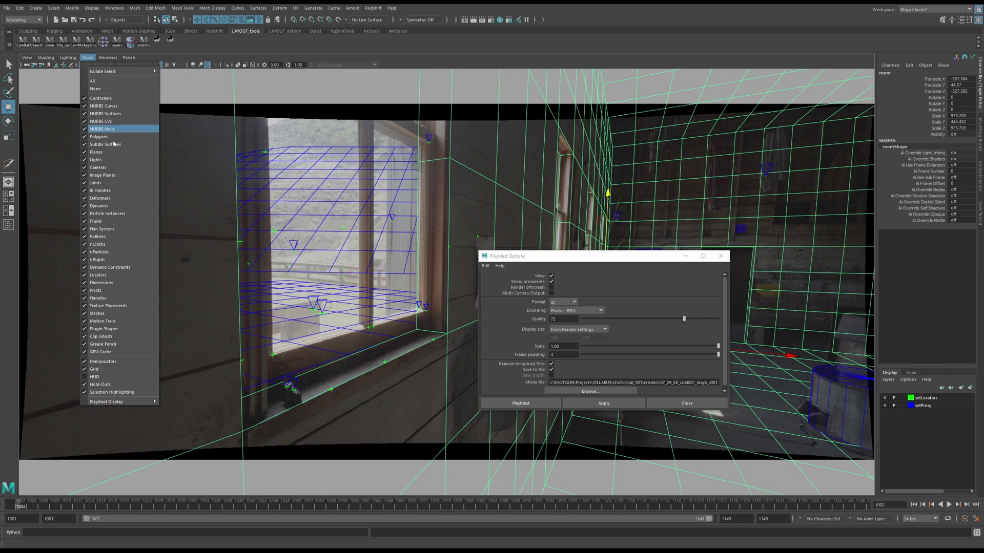
click(104, 378)
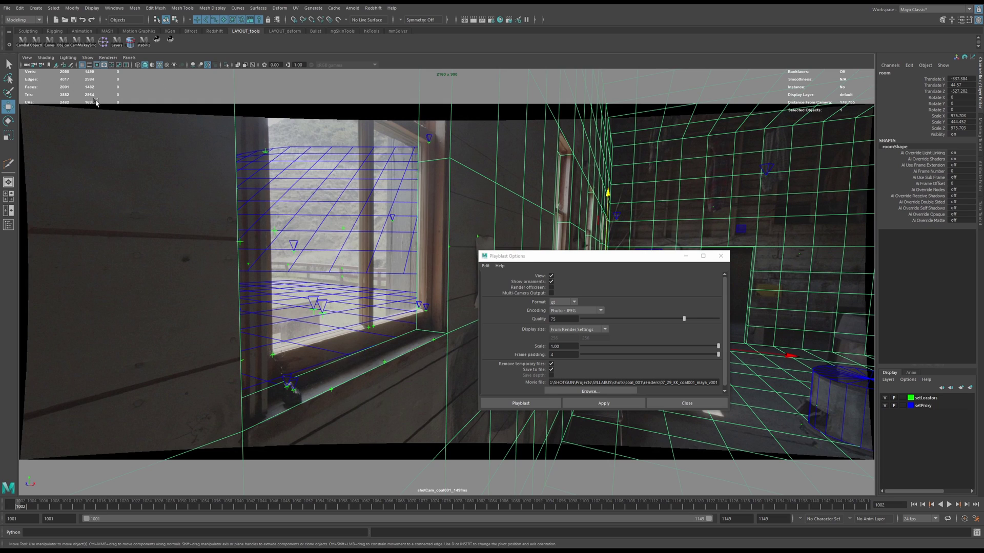
click(88, 57)
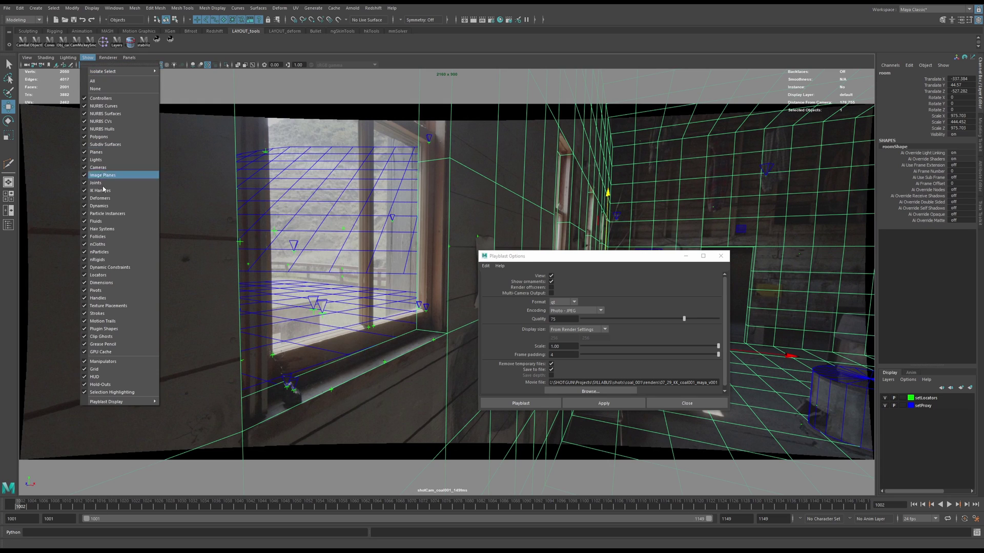
click(118, 377)
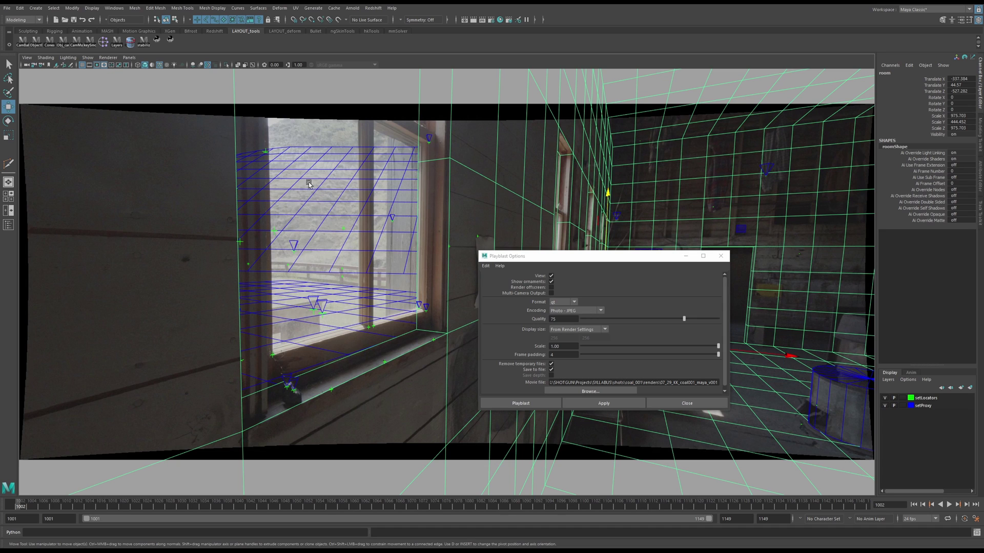
Open the Outliner, select the top camera and hide the setLocators layer
click(353, 218)
key(shift+o)
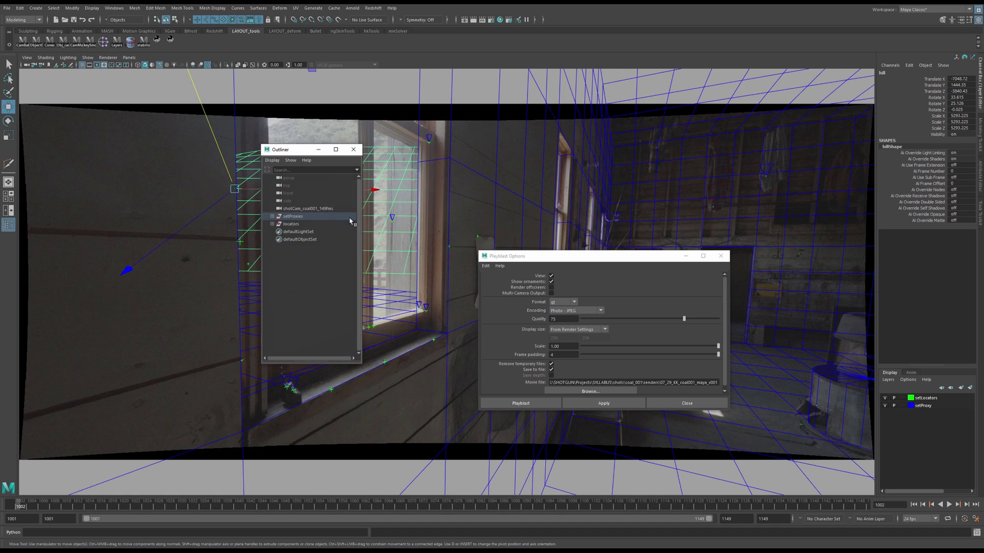
click(302, 186)
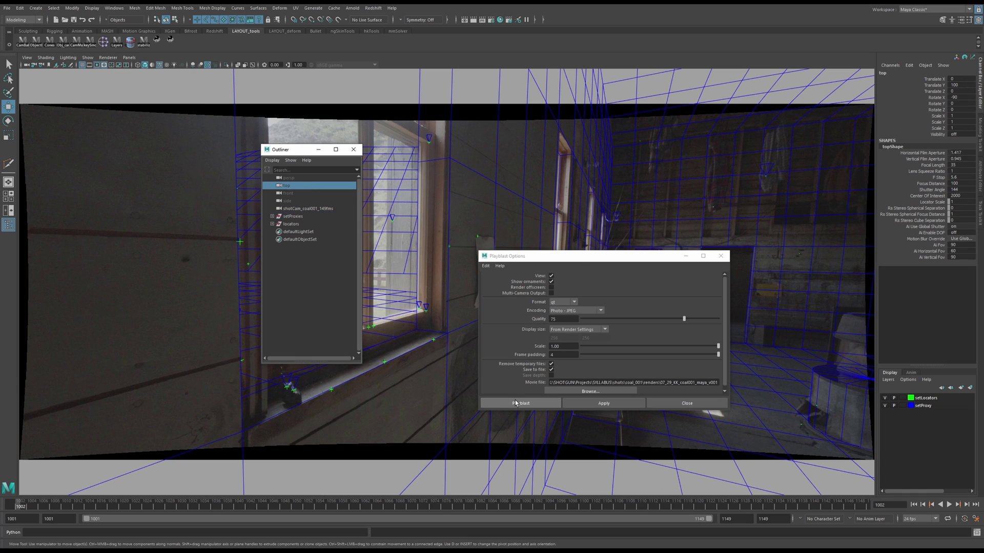
click(884, 397)
Run and confirm the playblast to 07_29_KK_coal001_maya_v001.mov, then scrub to frame 1128
click(521, 404)
click(473, 281)
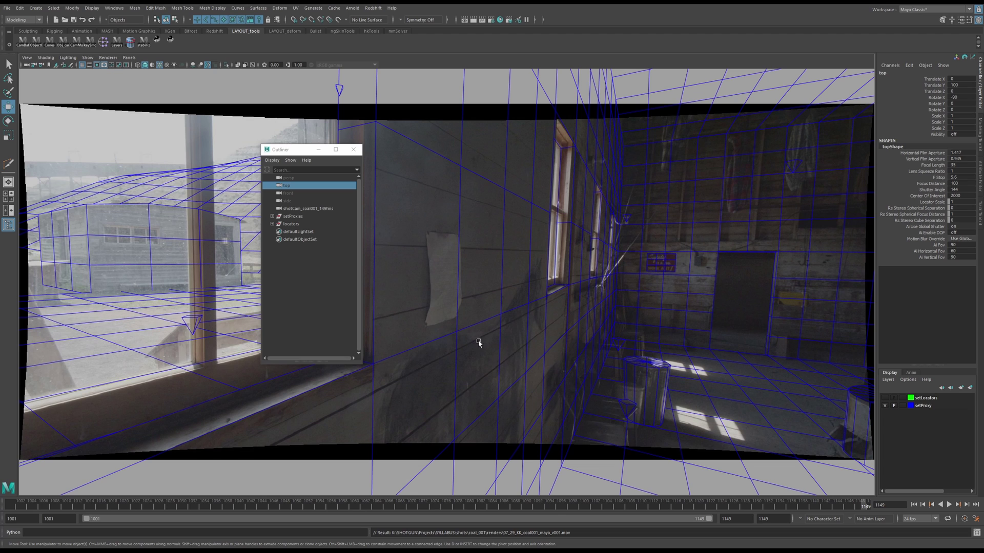
drag(375, 508, 744, 506)
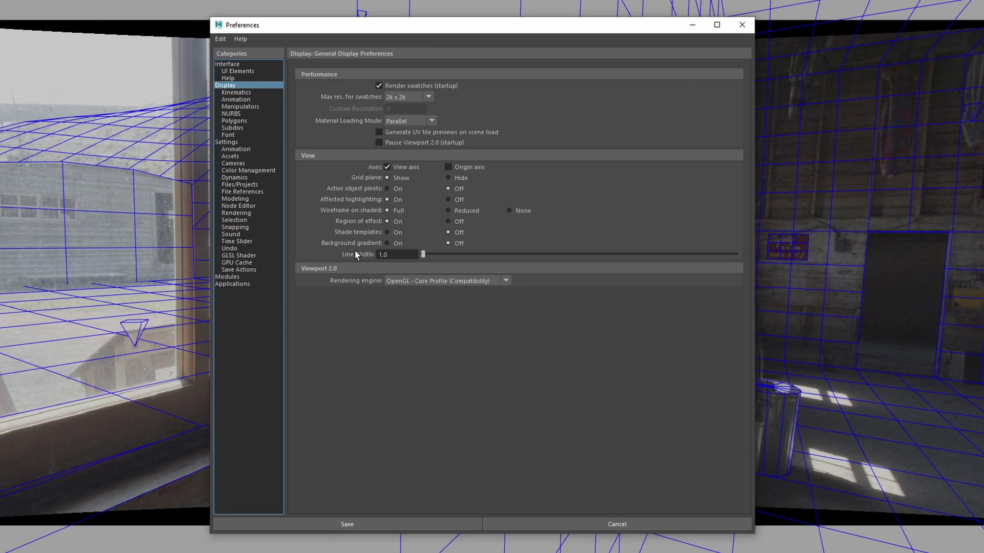
Set the wireframe Line Width to 3 in Display preferences and save the preferences
click(391, 255)
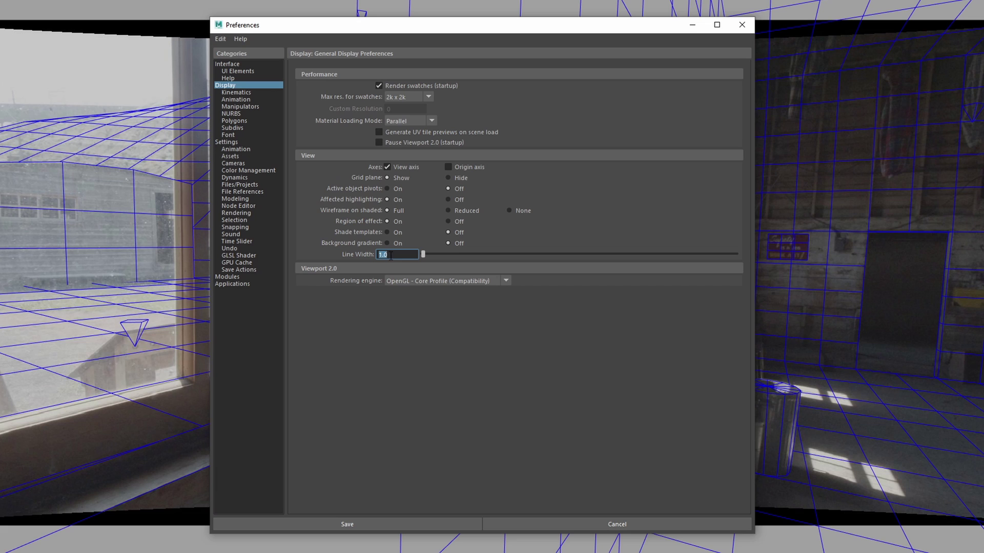
text(3)
key(Return)
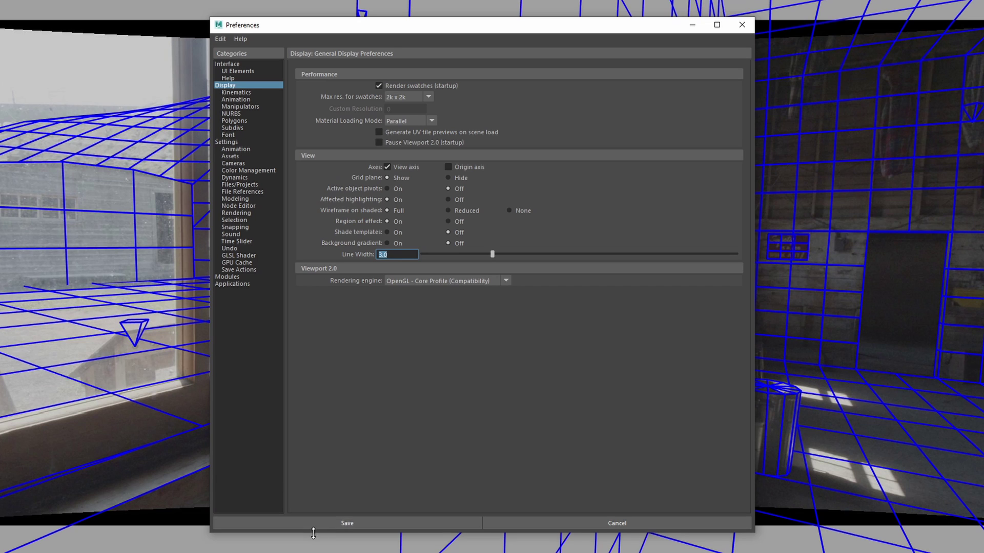
click(311, 522)
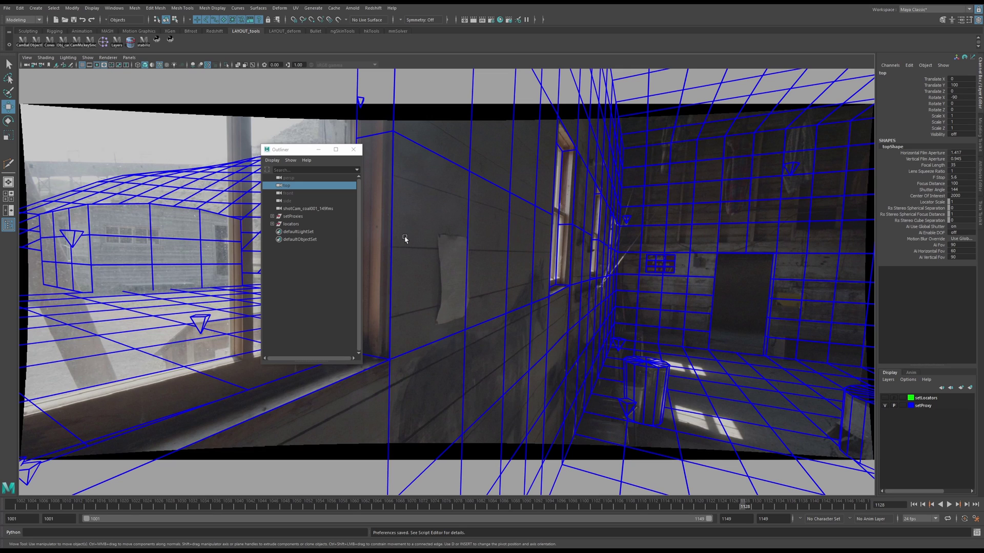
Select the shack, window grid and trashcan proxies and test a new display layer, layer1
click(239, 246)
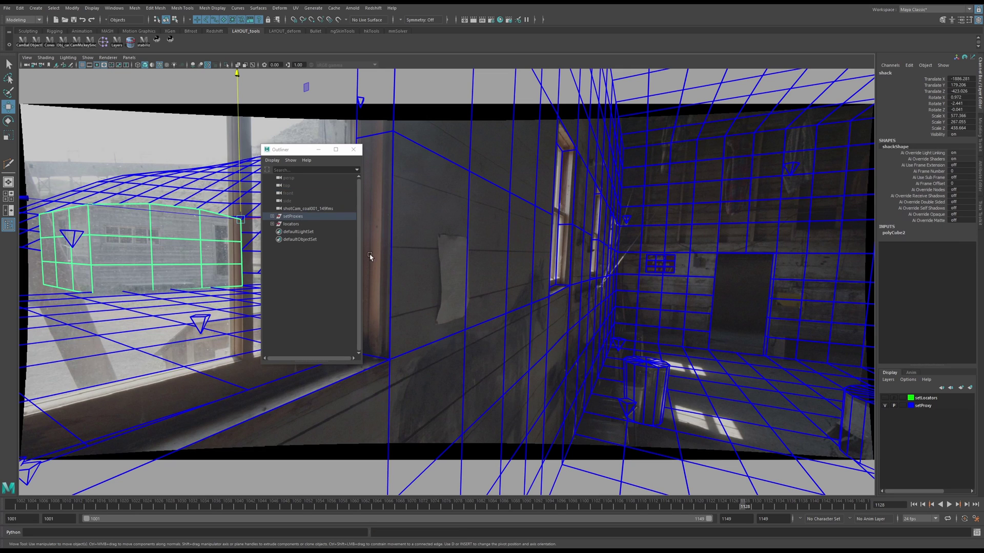
click(664, 269)
click(640, 370)
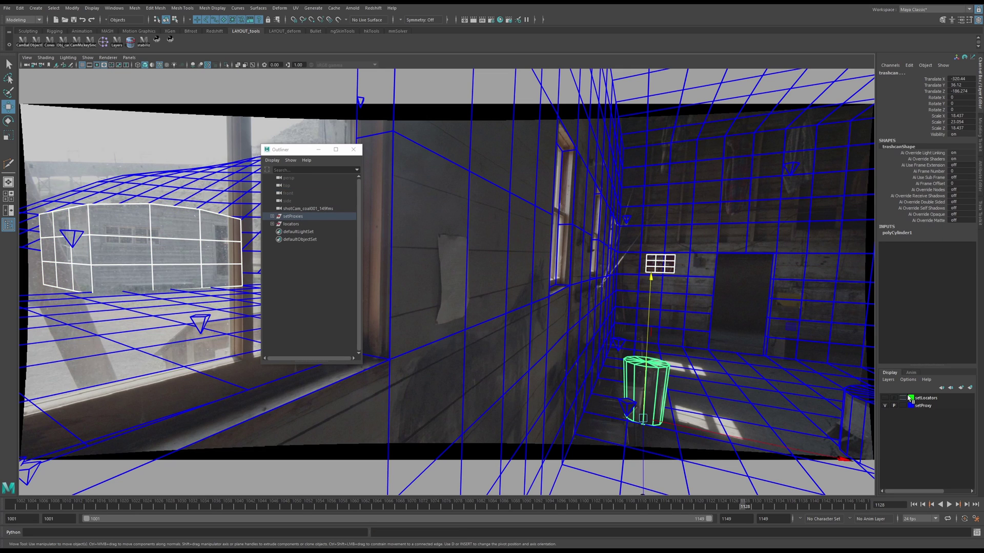
click(969, 388)
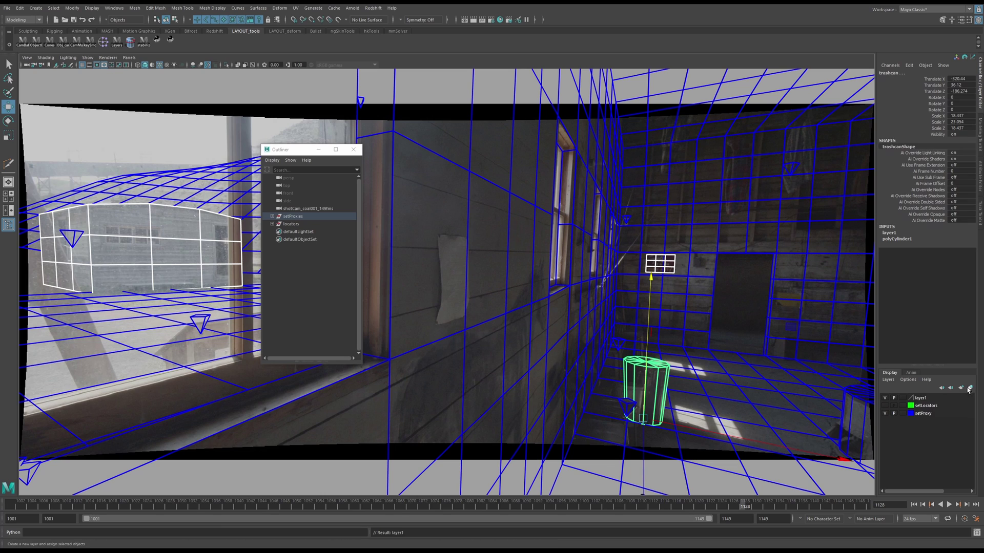
double_click(910, 399)
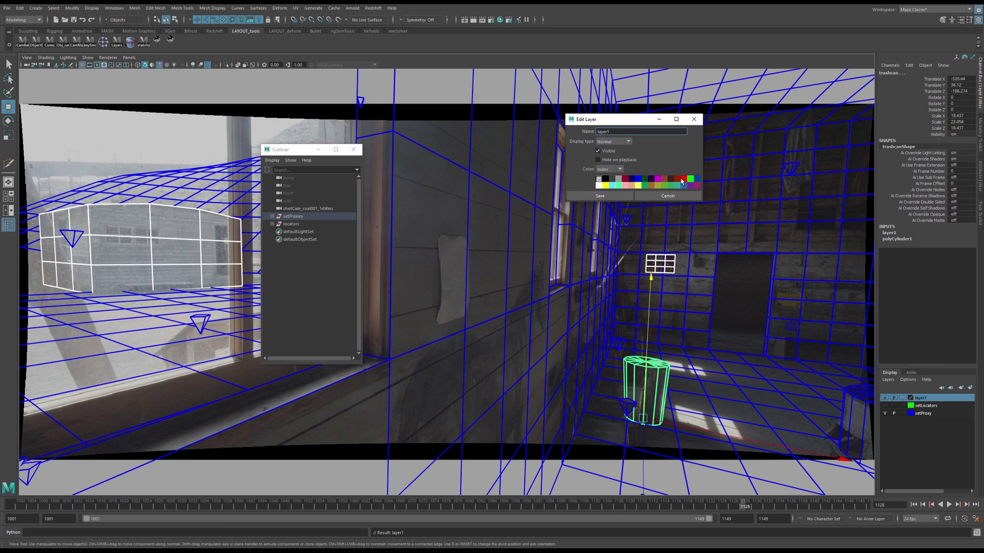
click(599, 195)
click(735, 295)
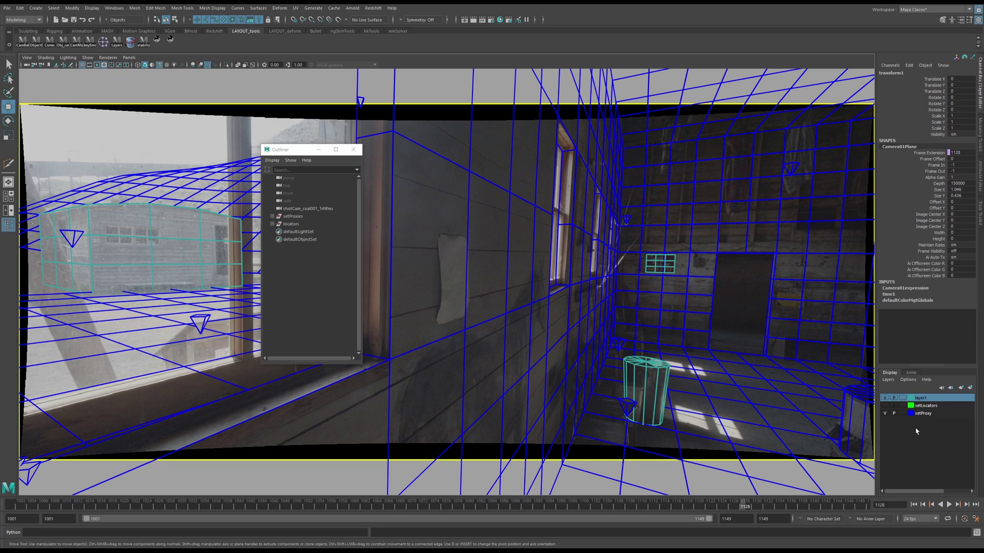
Delete layer1, then build display layers for shotCam, setProxies and locators with the Layers shelf tool
right_click(924, 400)
click(925, 463)
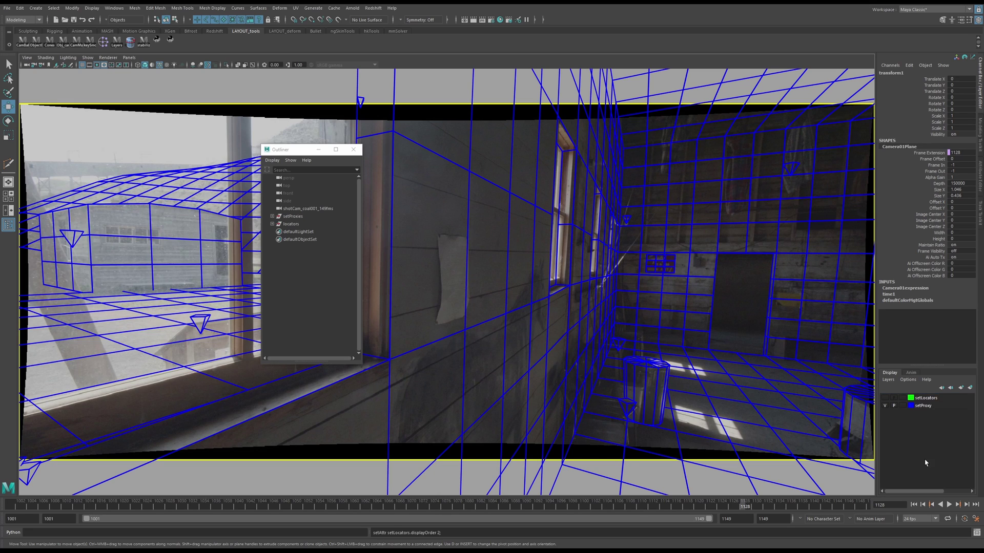
drag(285, 210, 291, 224)
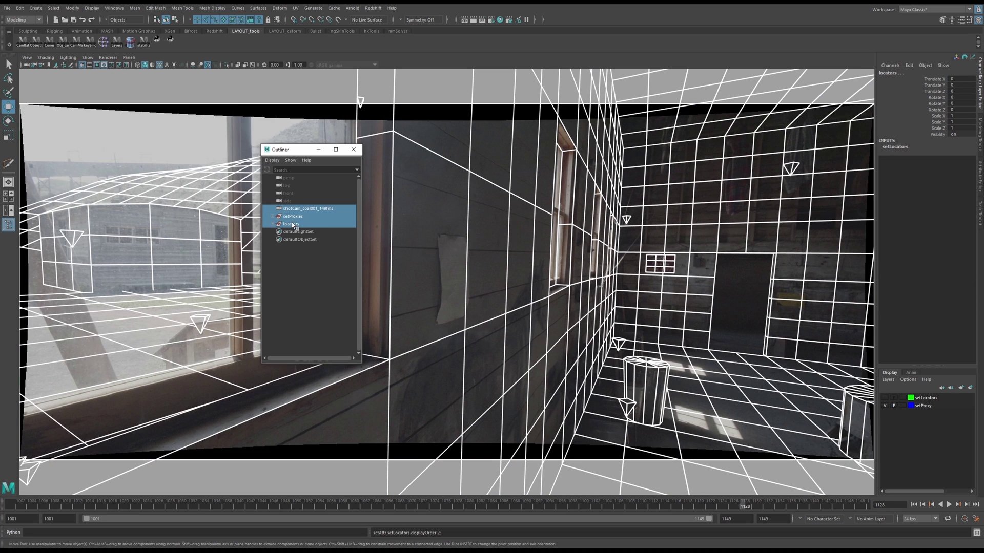
click(122, 45)
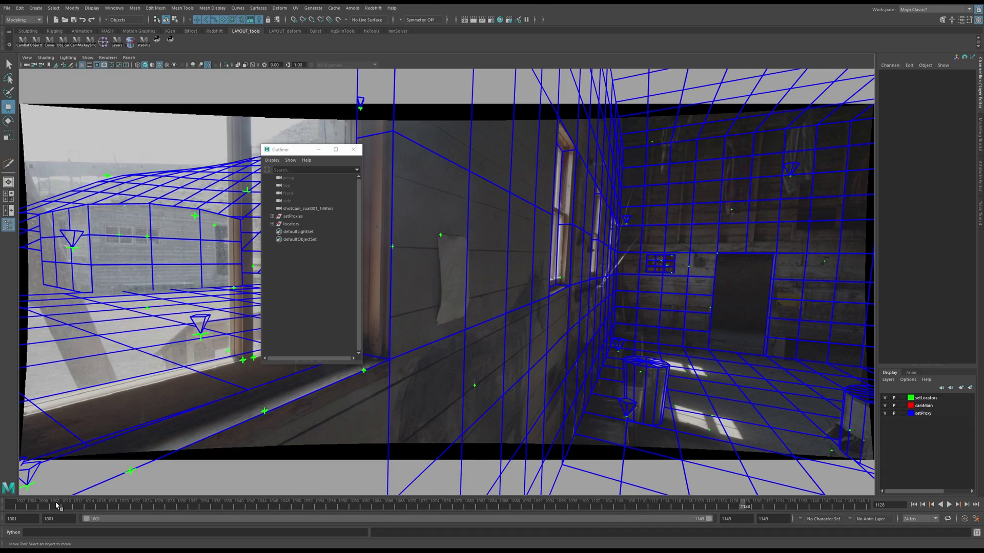
Play back the tracked shot, then reset the wireframe Line Width to 1 and save the preferences
key(alt+v)
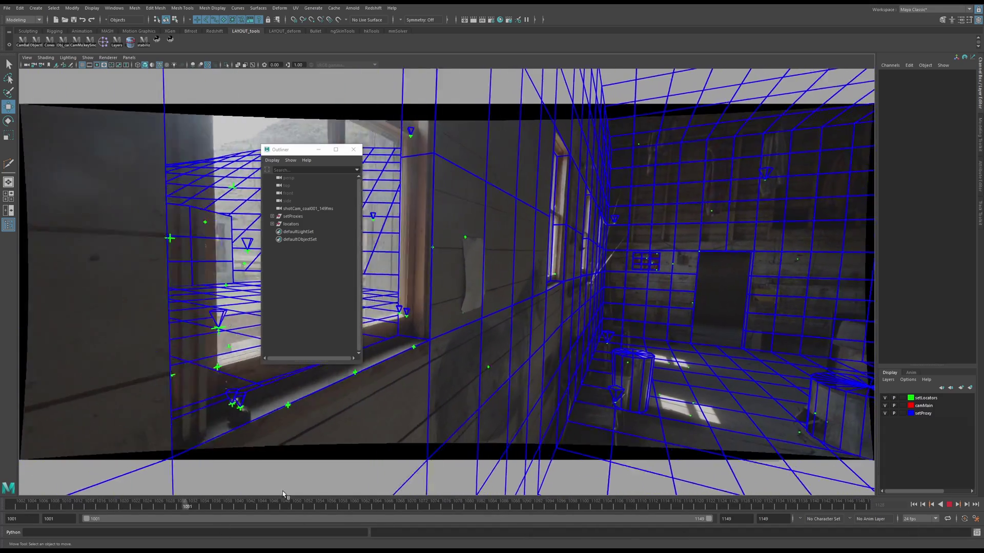
key(alt+v)
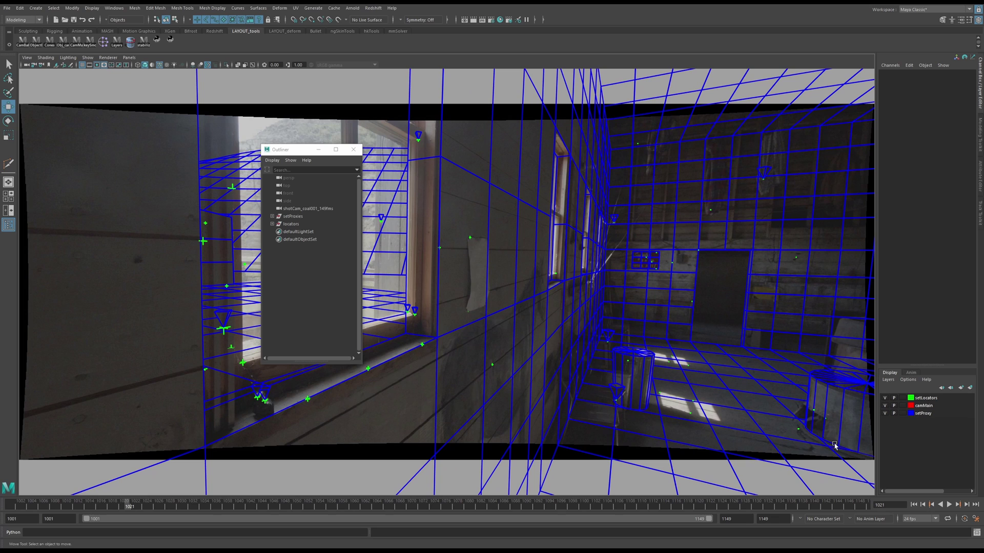
click(973, 519)
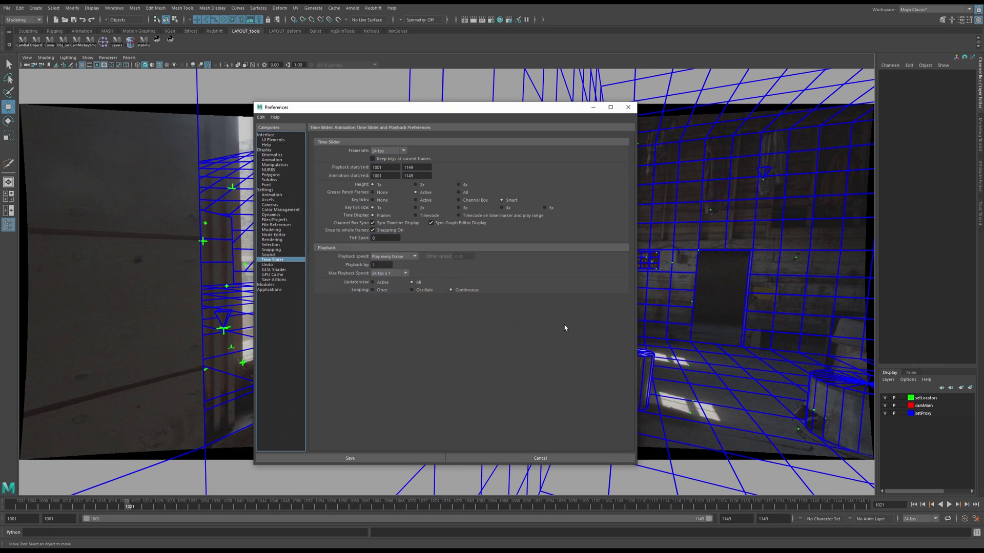
click(270, 190)
click(266, 149)
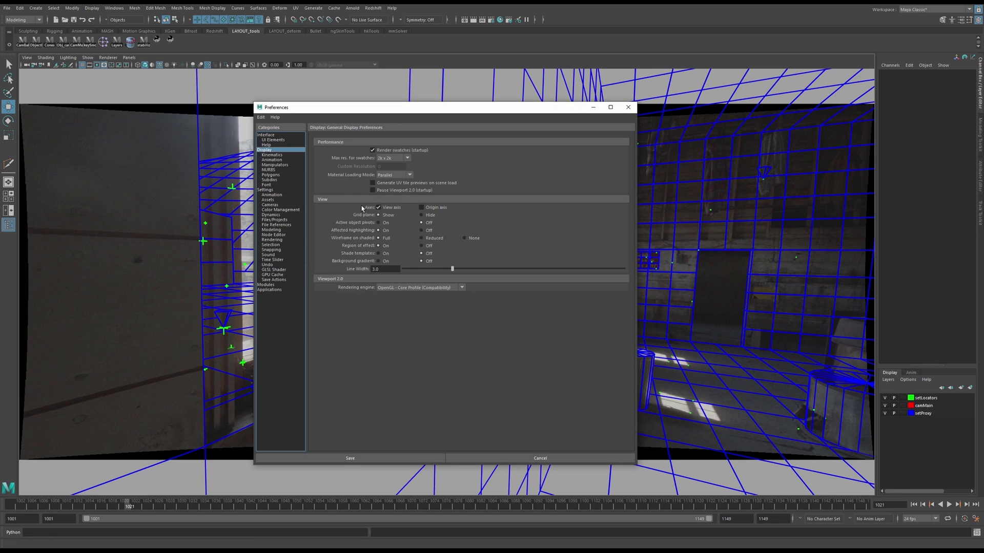
click(387, 266)
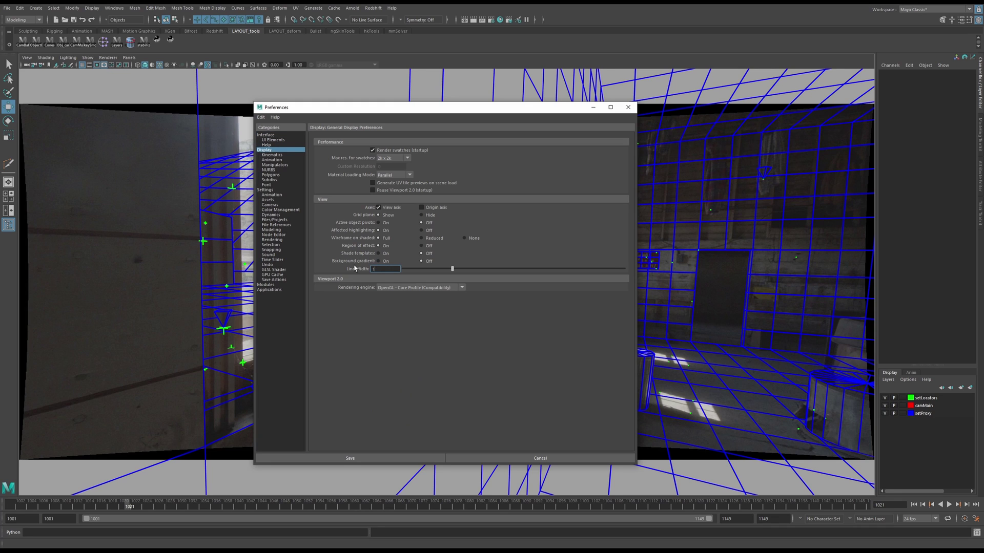
key(Return)
click(386, 458)
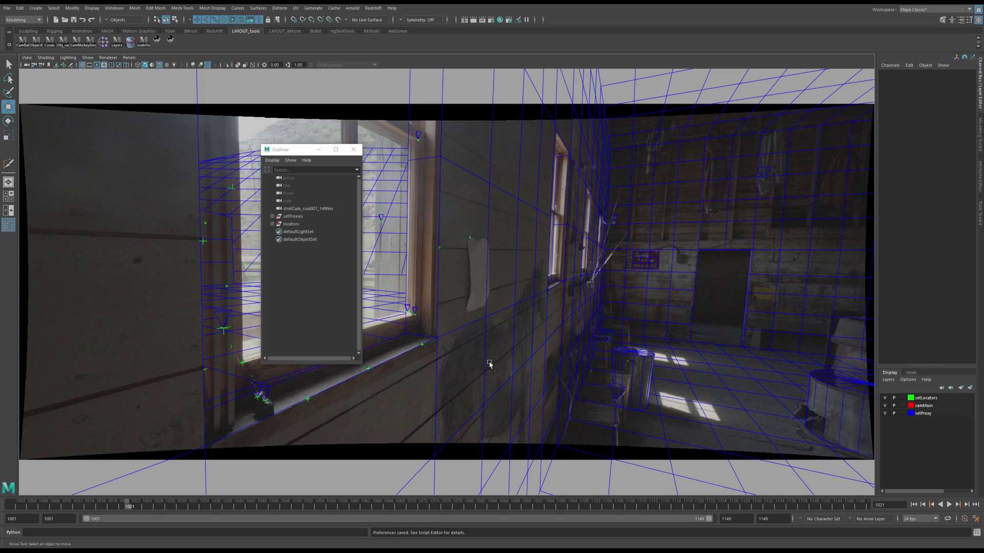
Play the shot, stop back at frame 1001, and save the scene with Ctrl+S
key(alt+v)
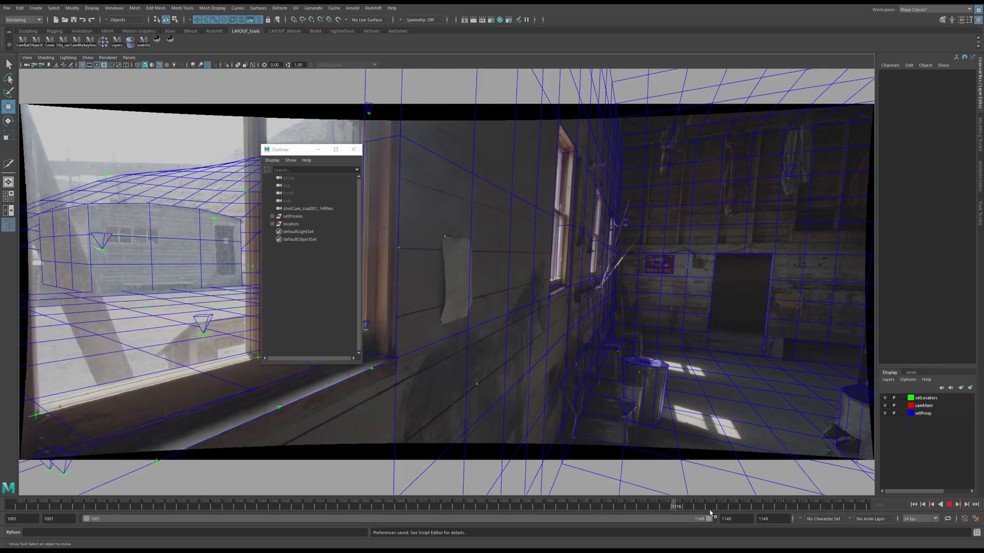
key(shift+alt+v)
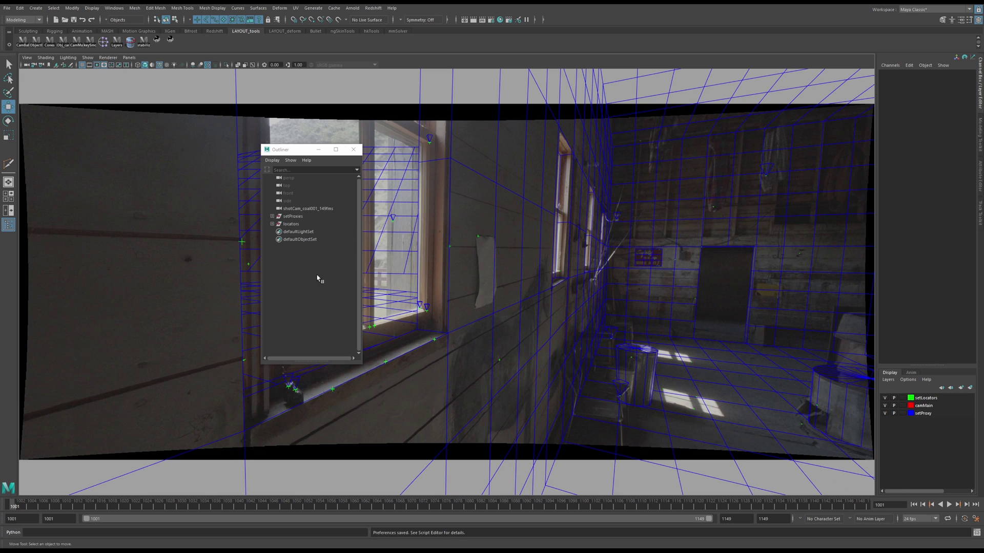
key(ctrl+s)
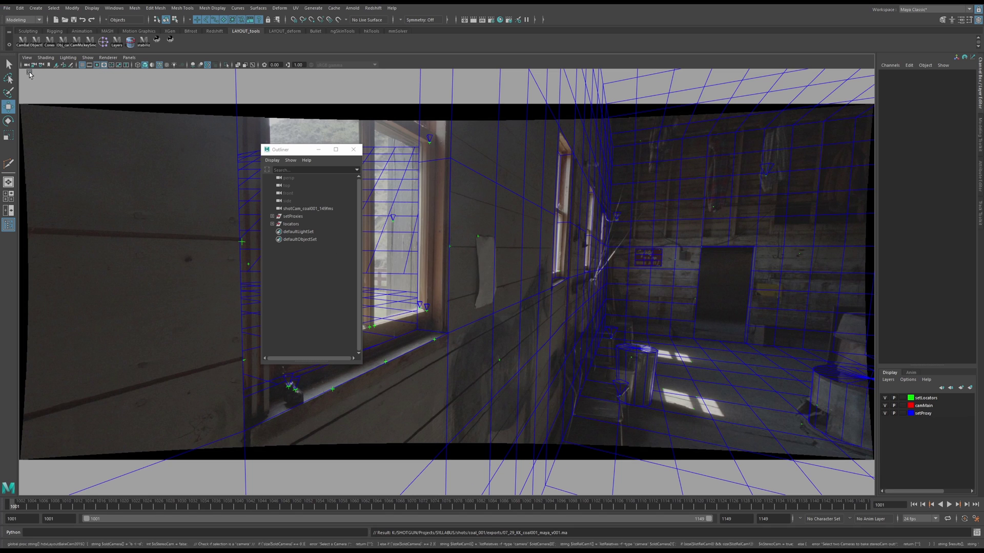
Select shotCam, setProxies and locators in the Outliner for export
drag(346, 207, 308, 226)
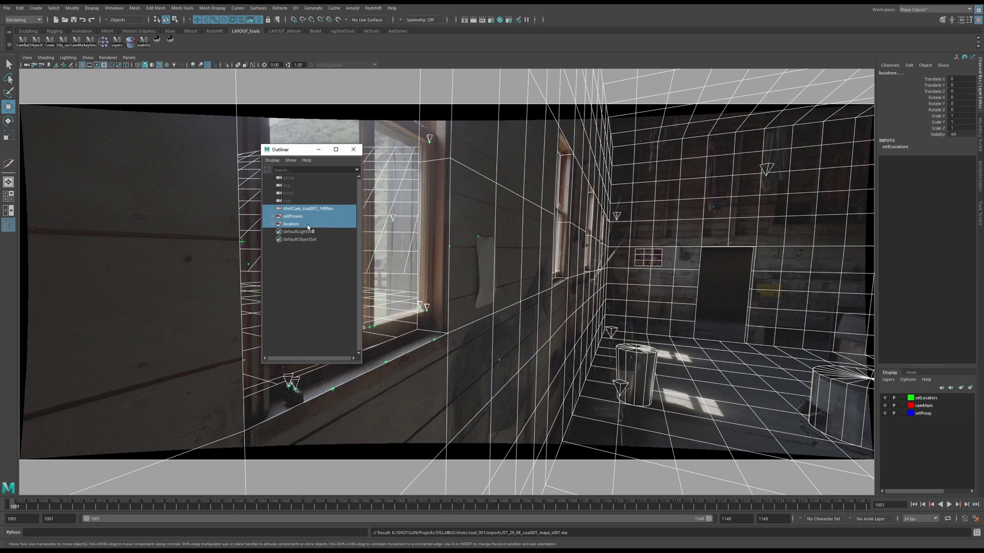
click(317, 276)
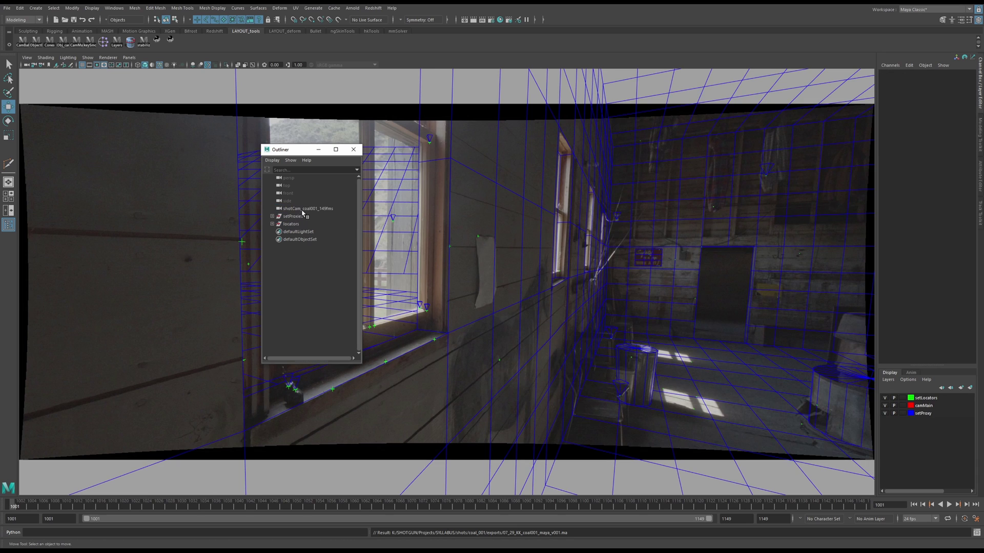
key(ctrl+z)
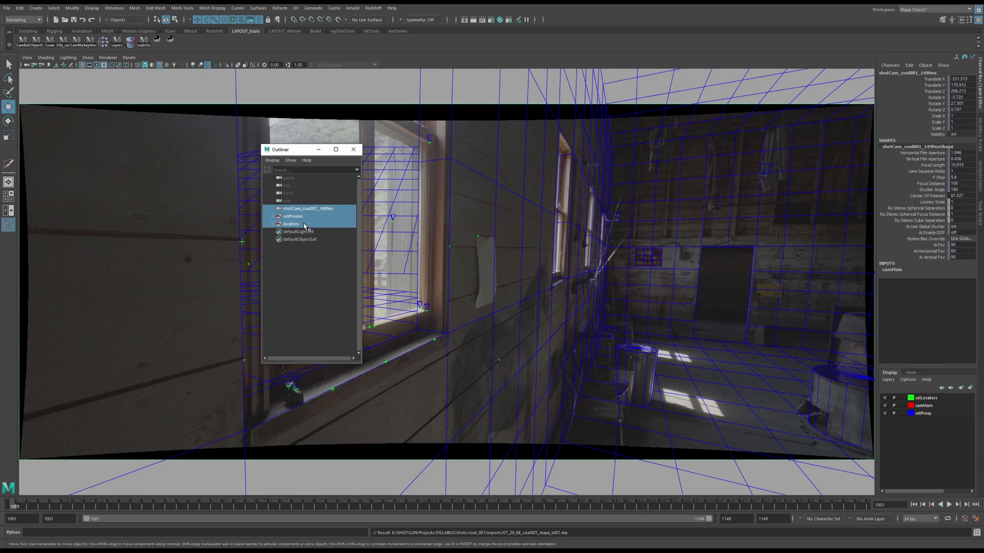
click(9, 8)
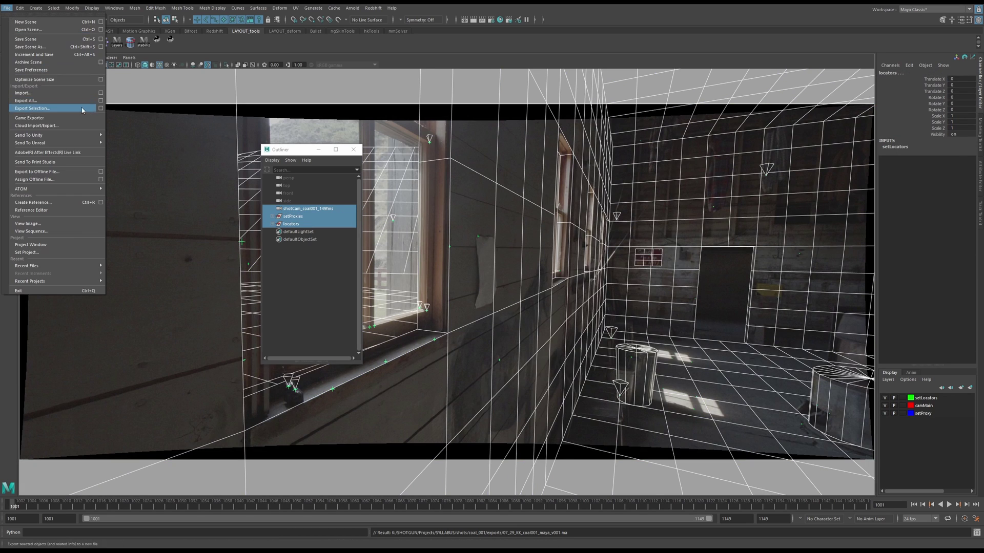
click(99, 108)
drag(547, 262, 471, 156)
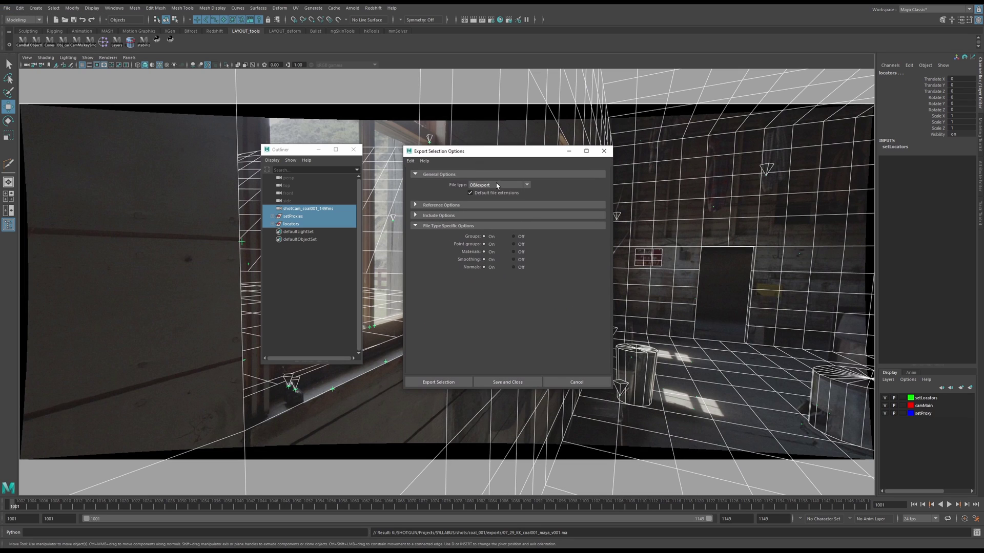
click(496, 185)
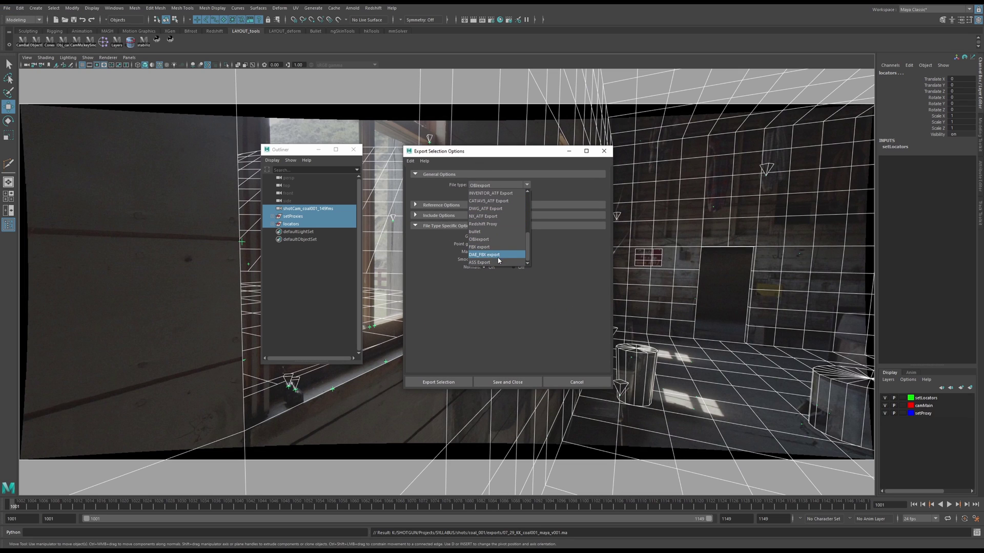
scroll(495, 229, up, 1)
scroll(494, 229, up, 3)
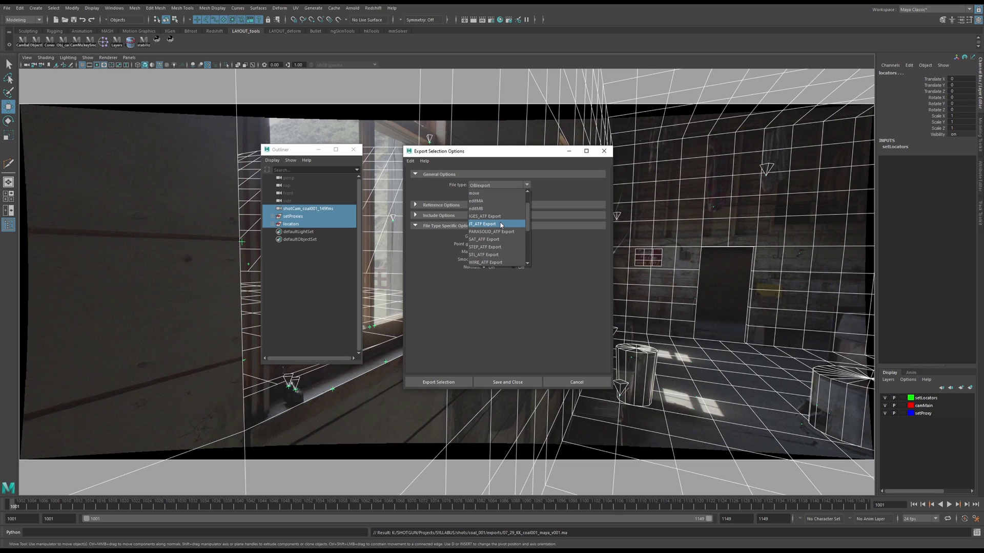
click(574, 383)
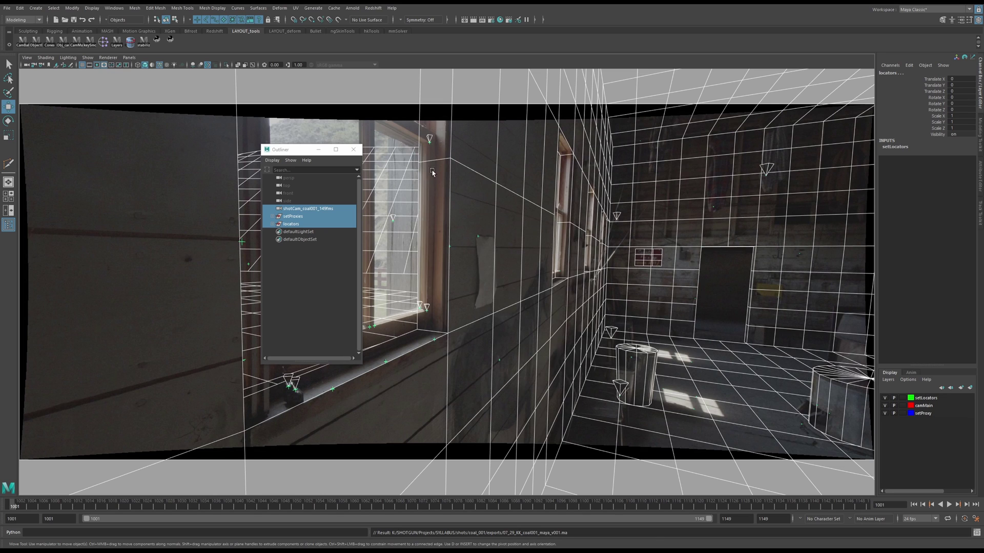
click(334, 8)
mouse_move(362, 22)
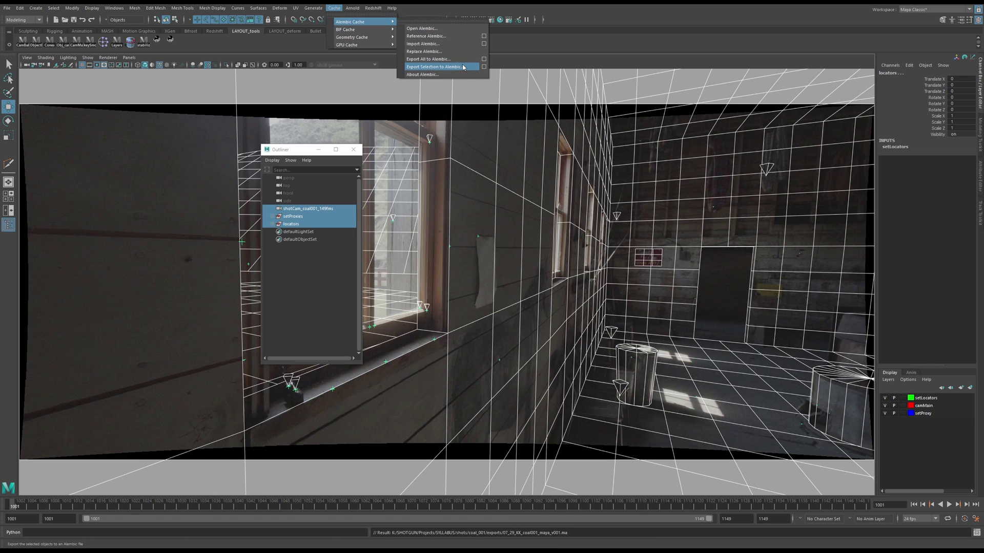
click(325, 282)
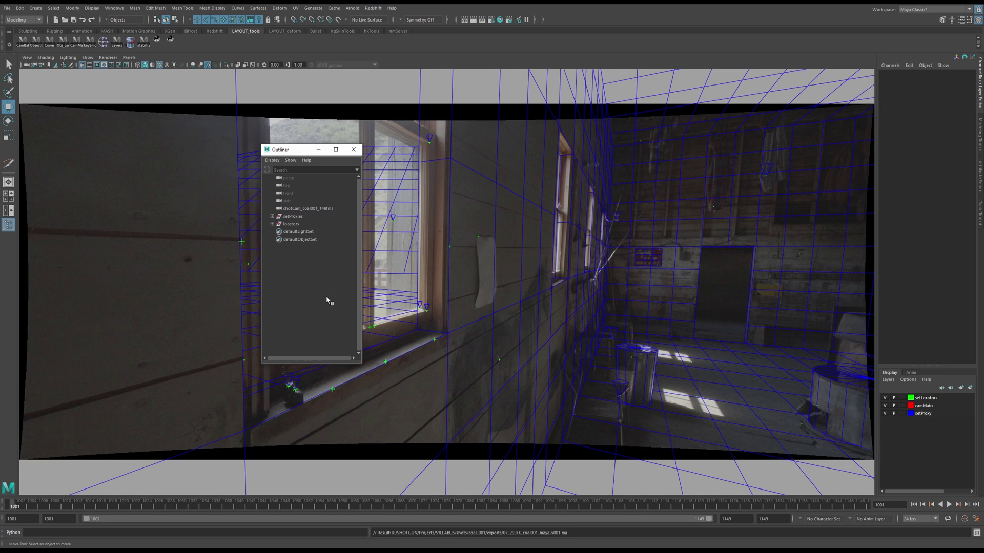